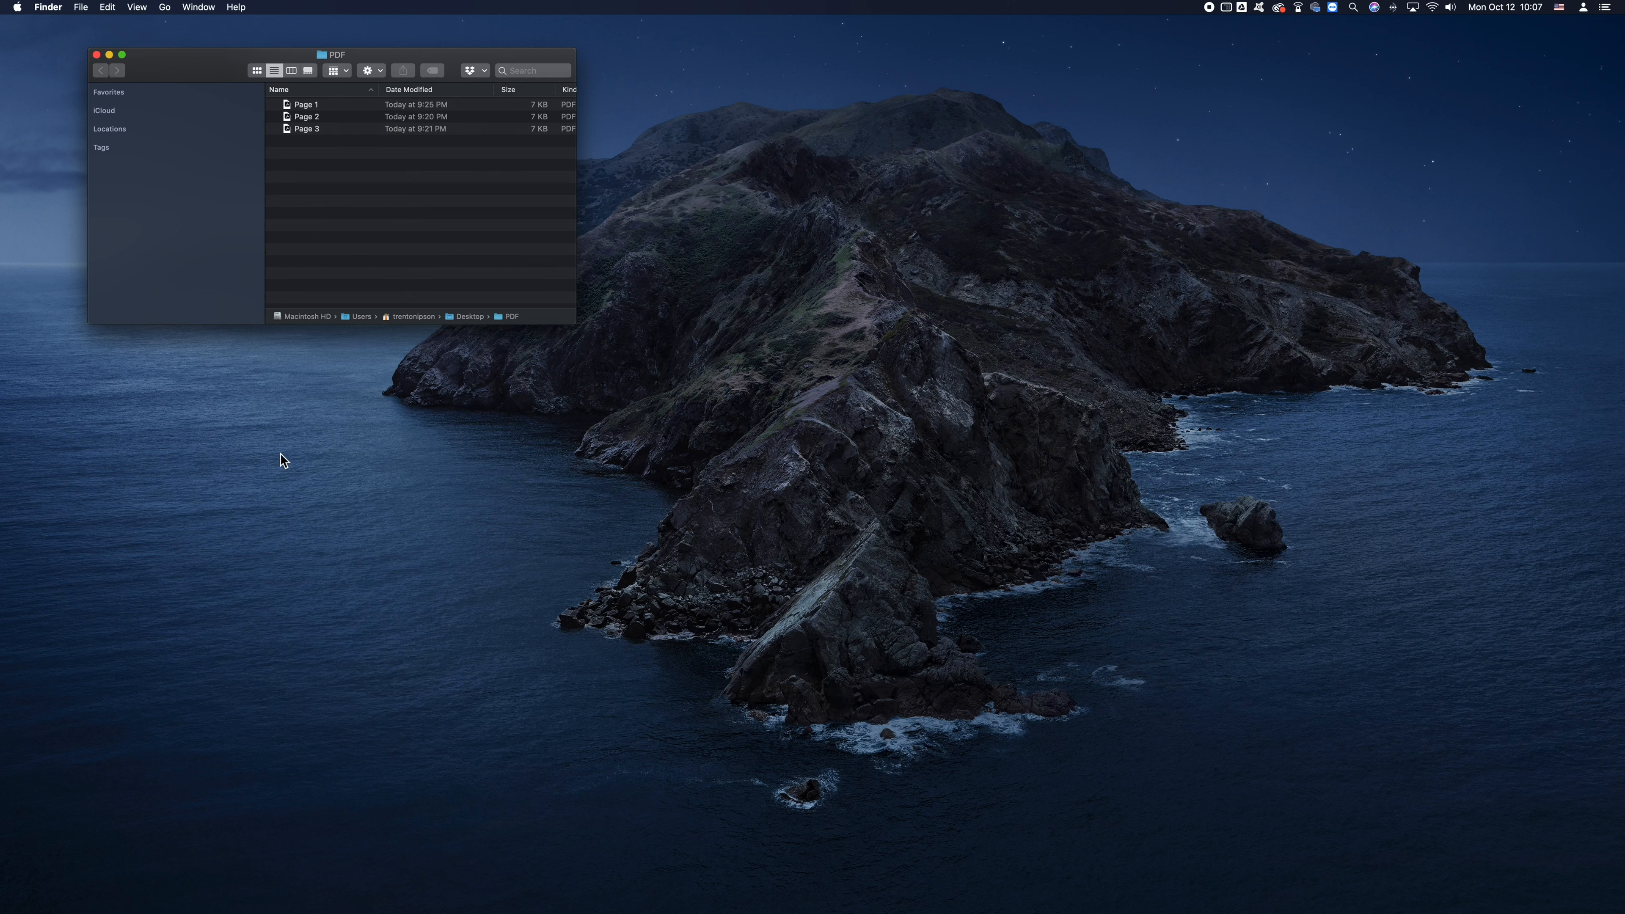
# Open the Page 1 PDF in Preview and move its window clear of the PDF folder window
pyautogui.click(312, 106)
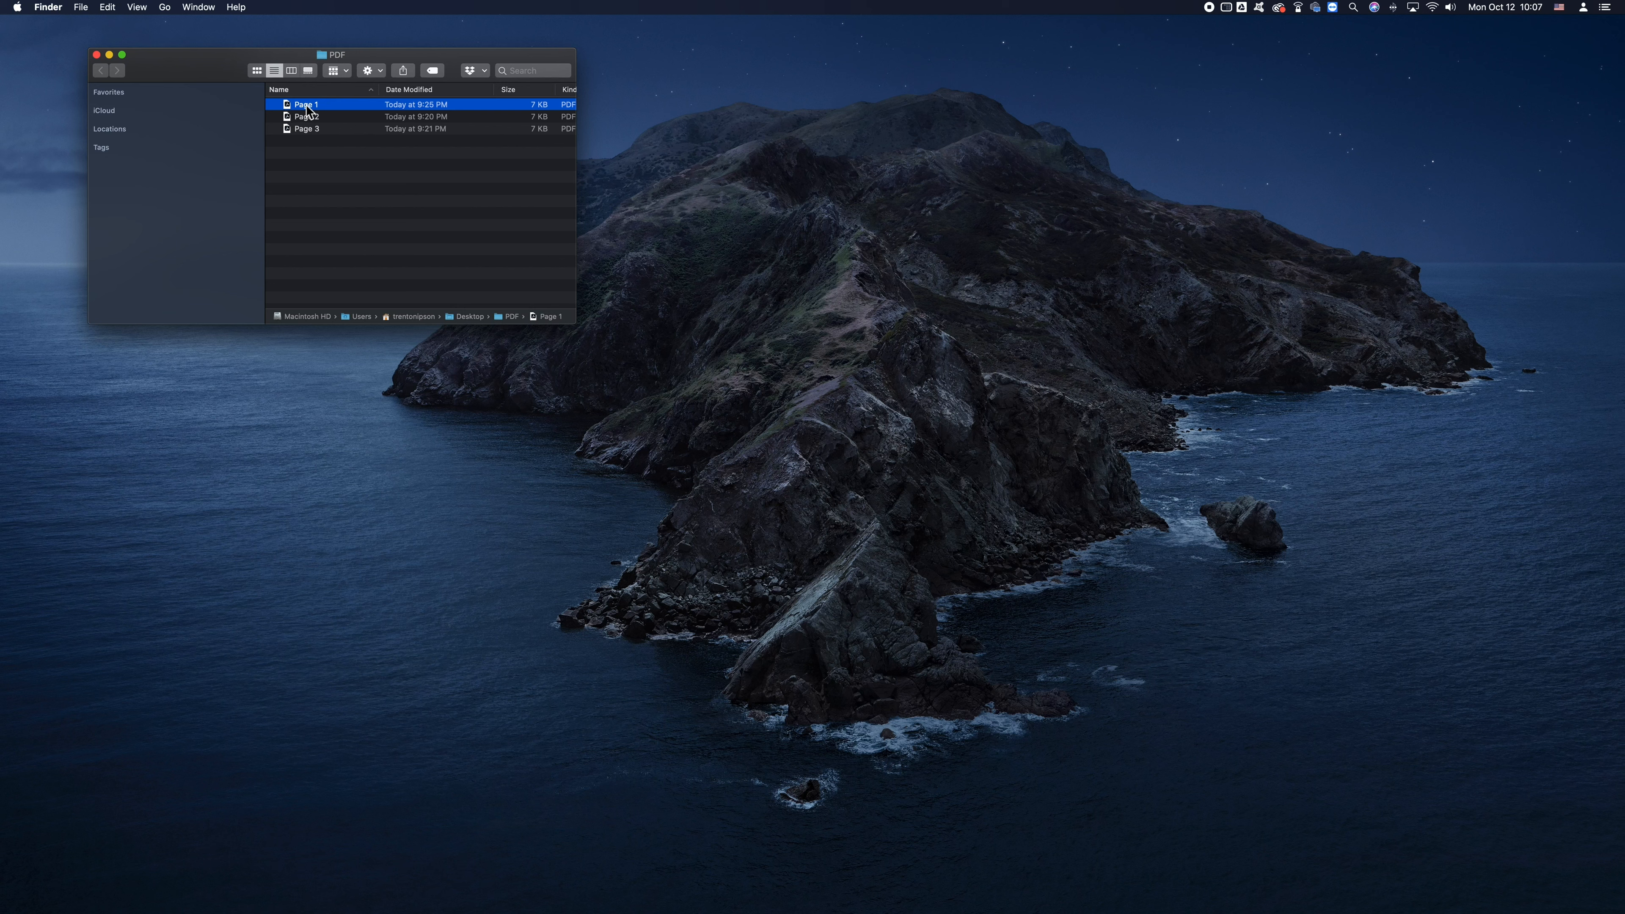
pyautogui.rightClick(307, 107)
pyautogui.moveTo(354, 125)
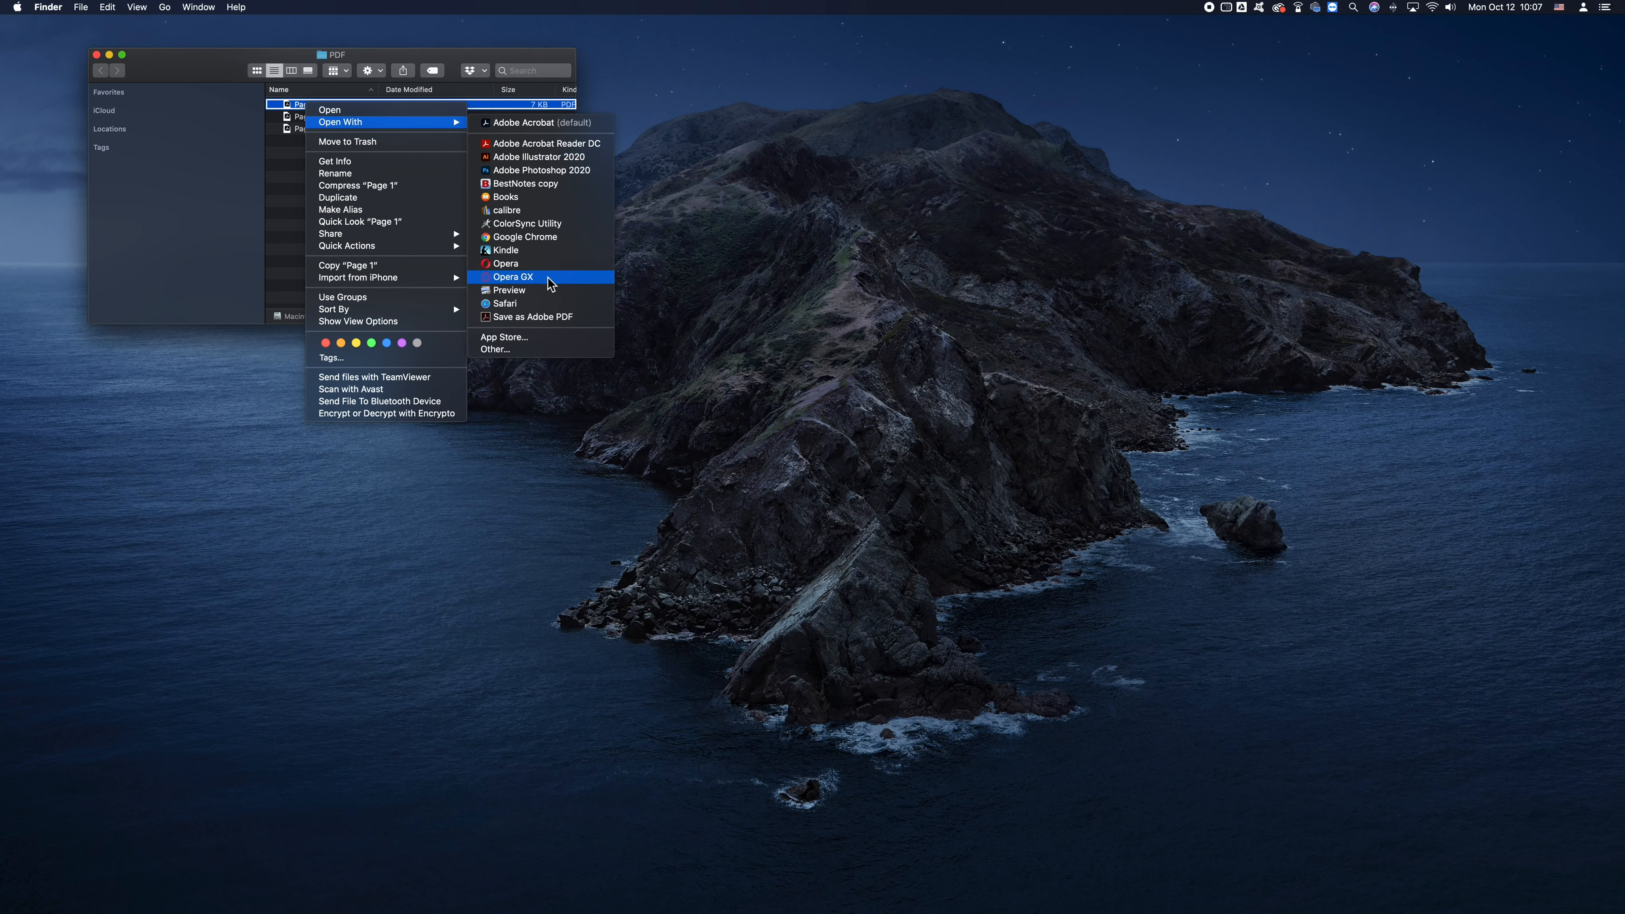
pyautogui.click(537, 296)
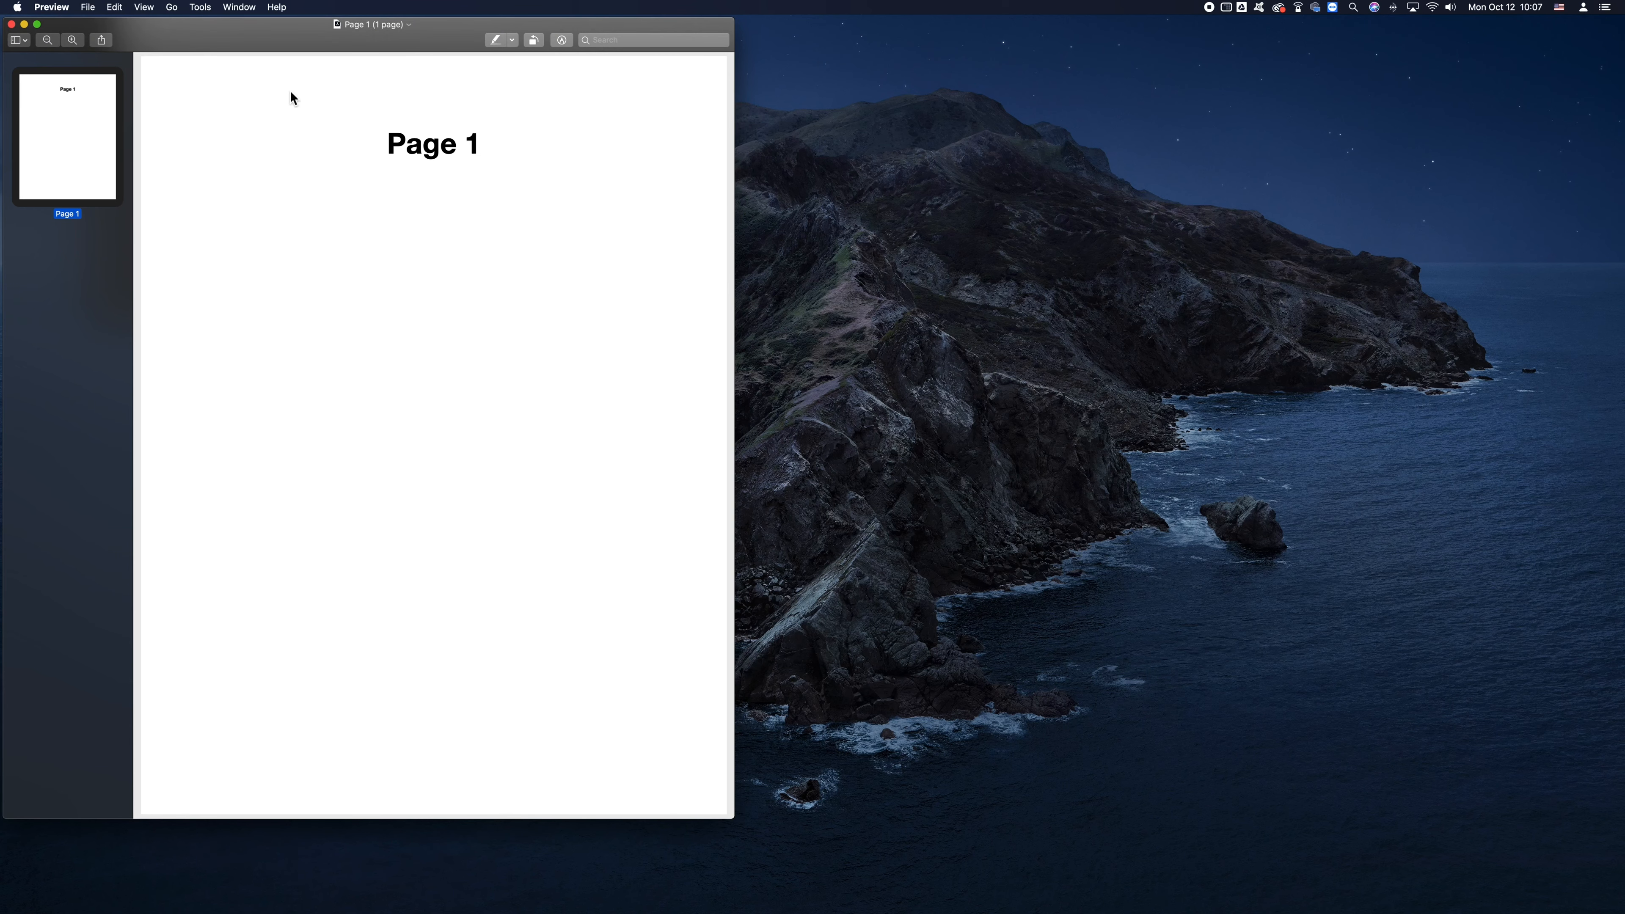
pyautogui.moveTo(244, 38); pyautogui.dragTo(708, 35)
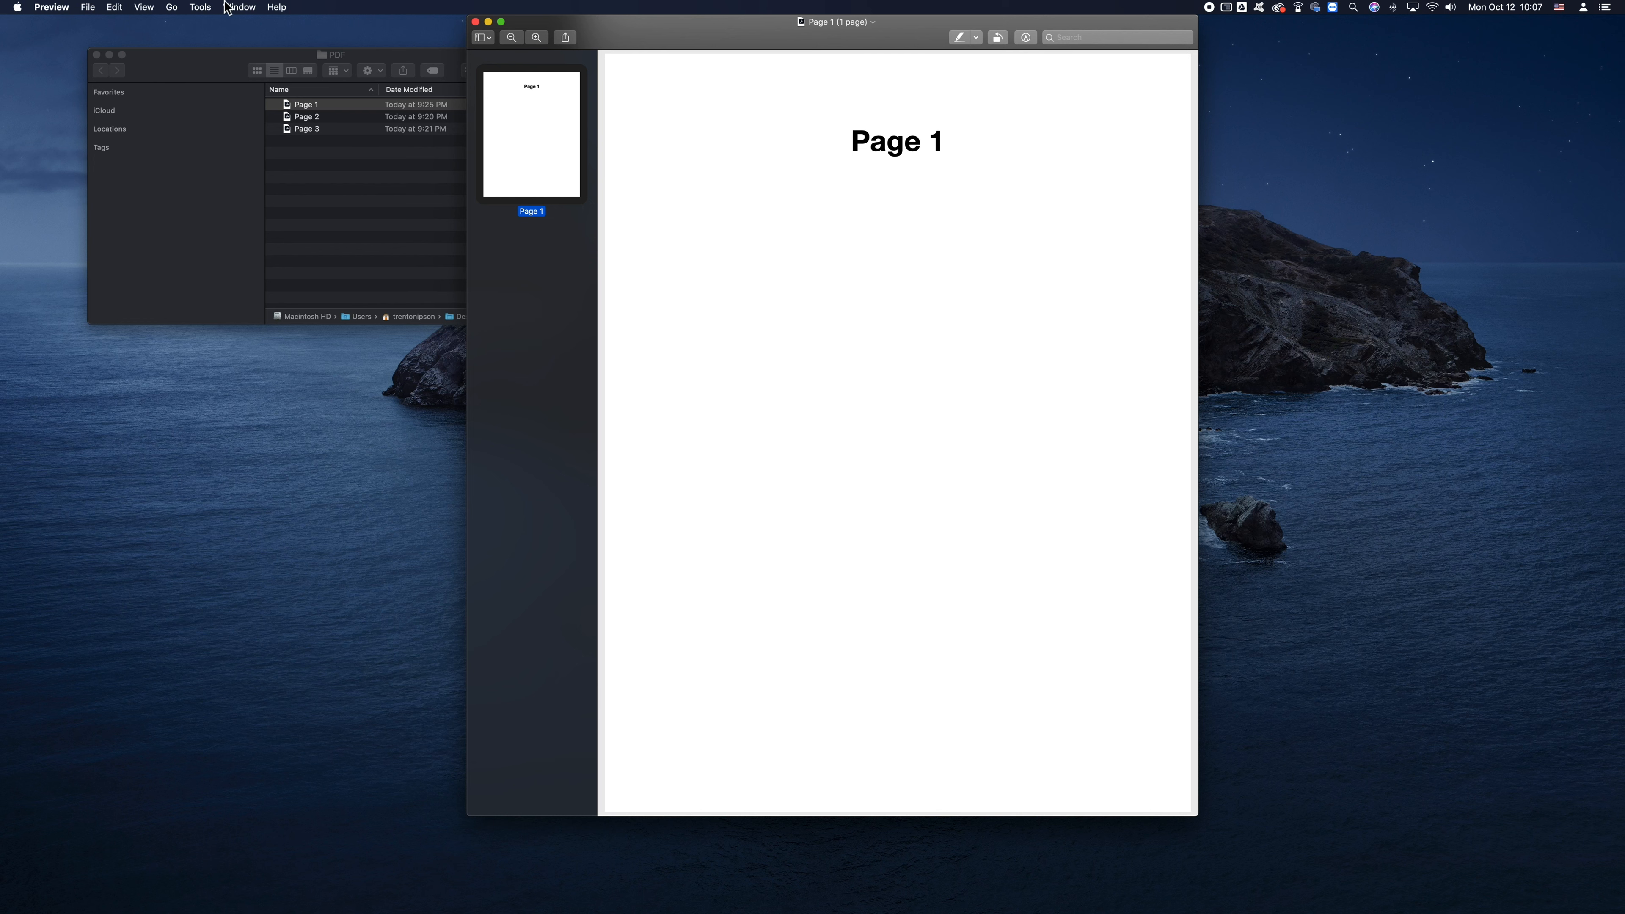
# Insert the page from the Page 2 file after the first page and check both pages
pyautogui.click(115, 9)
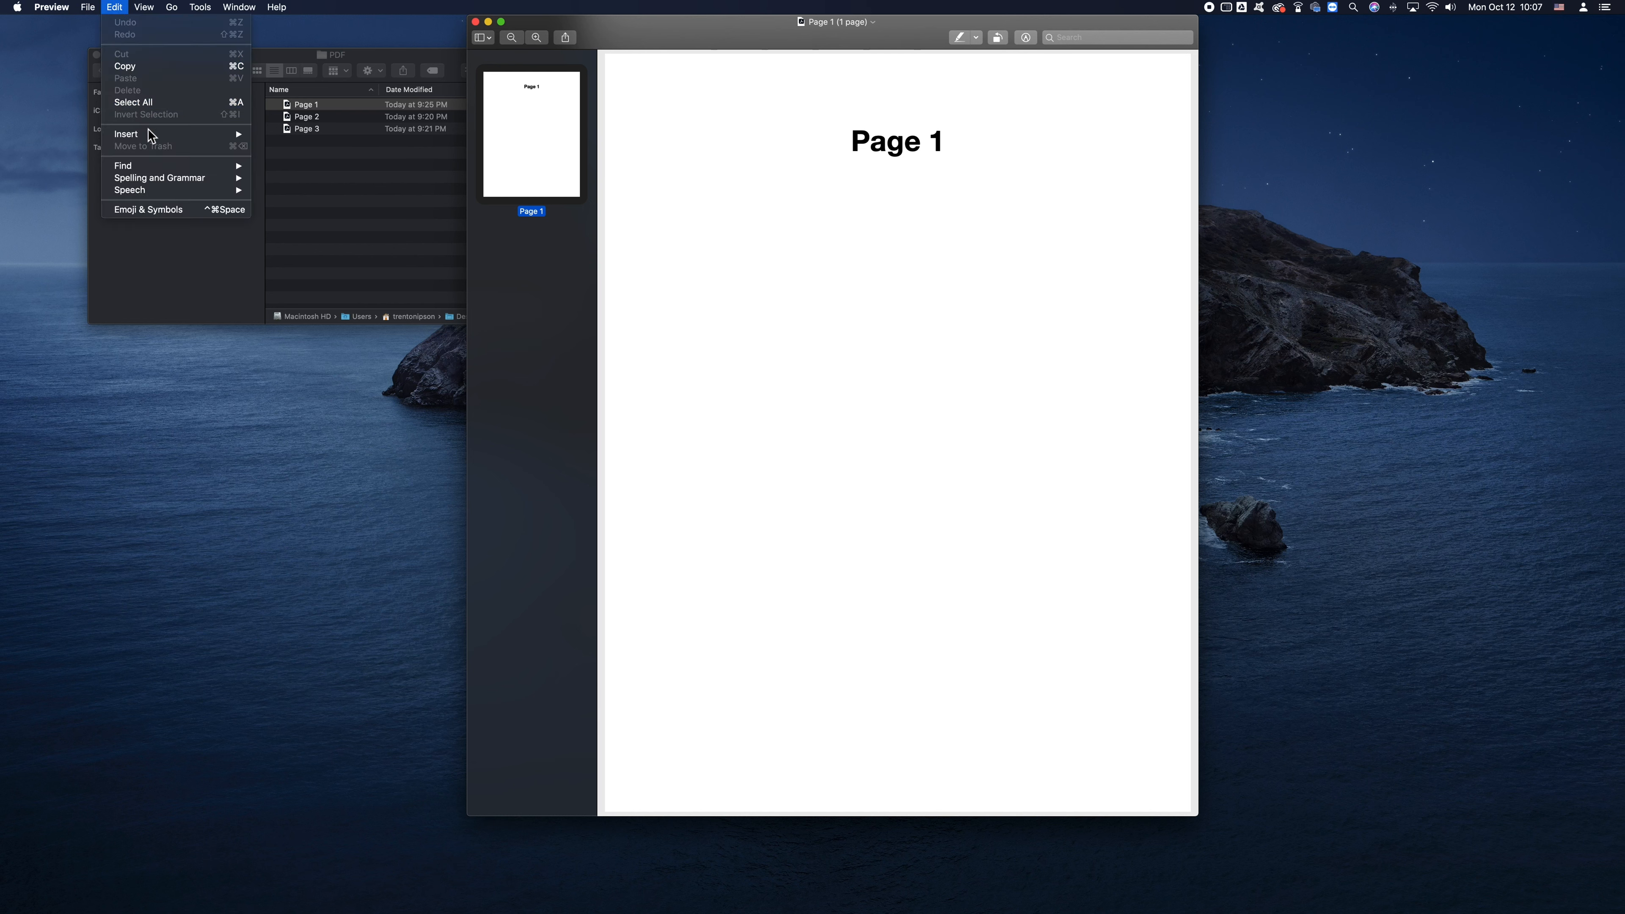
pyautogui.moveTo(152, 138)
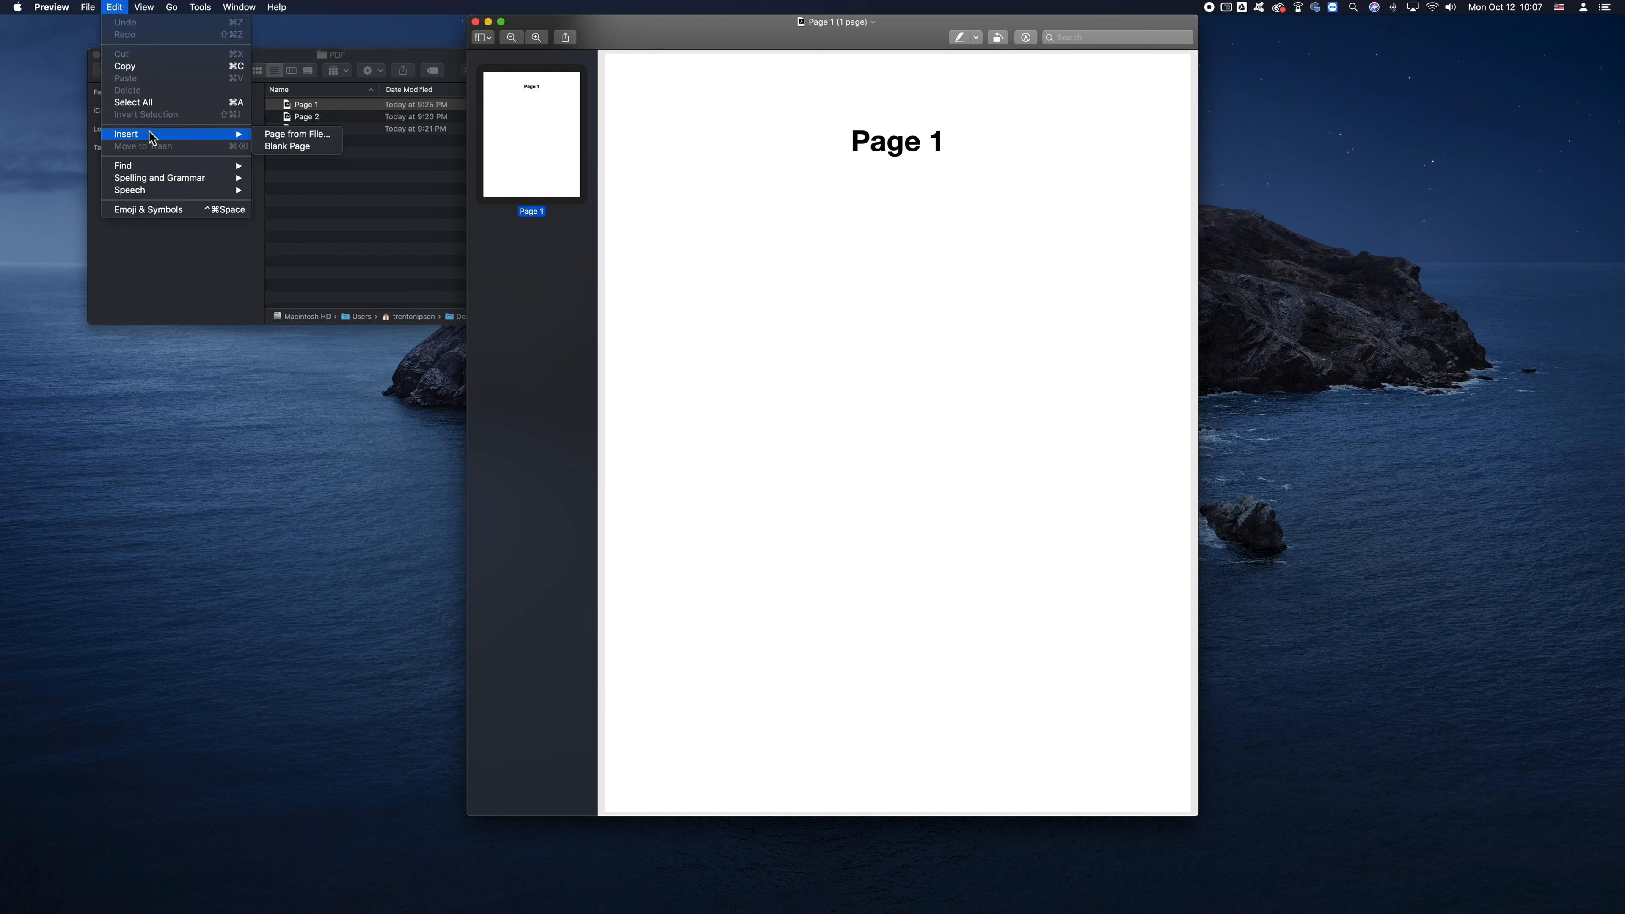
pyautogui.click(309, 136)
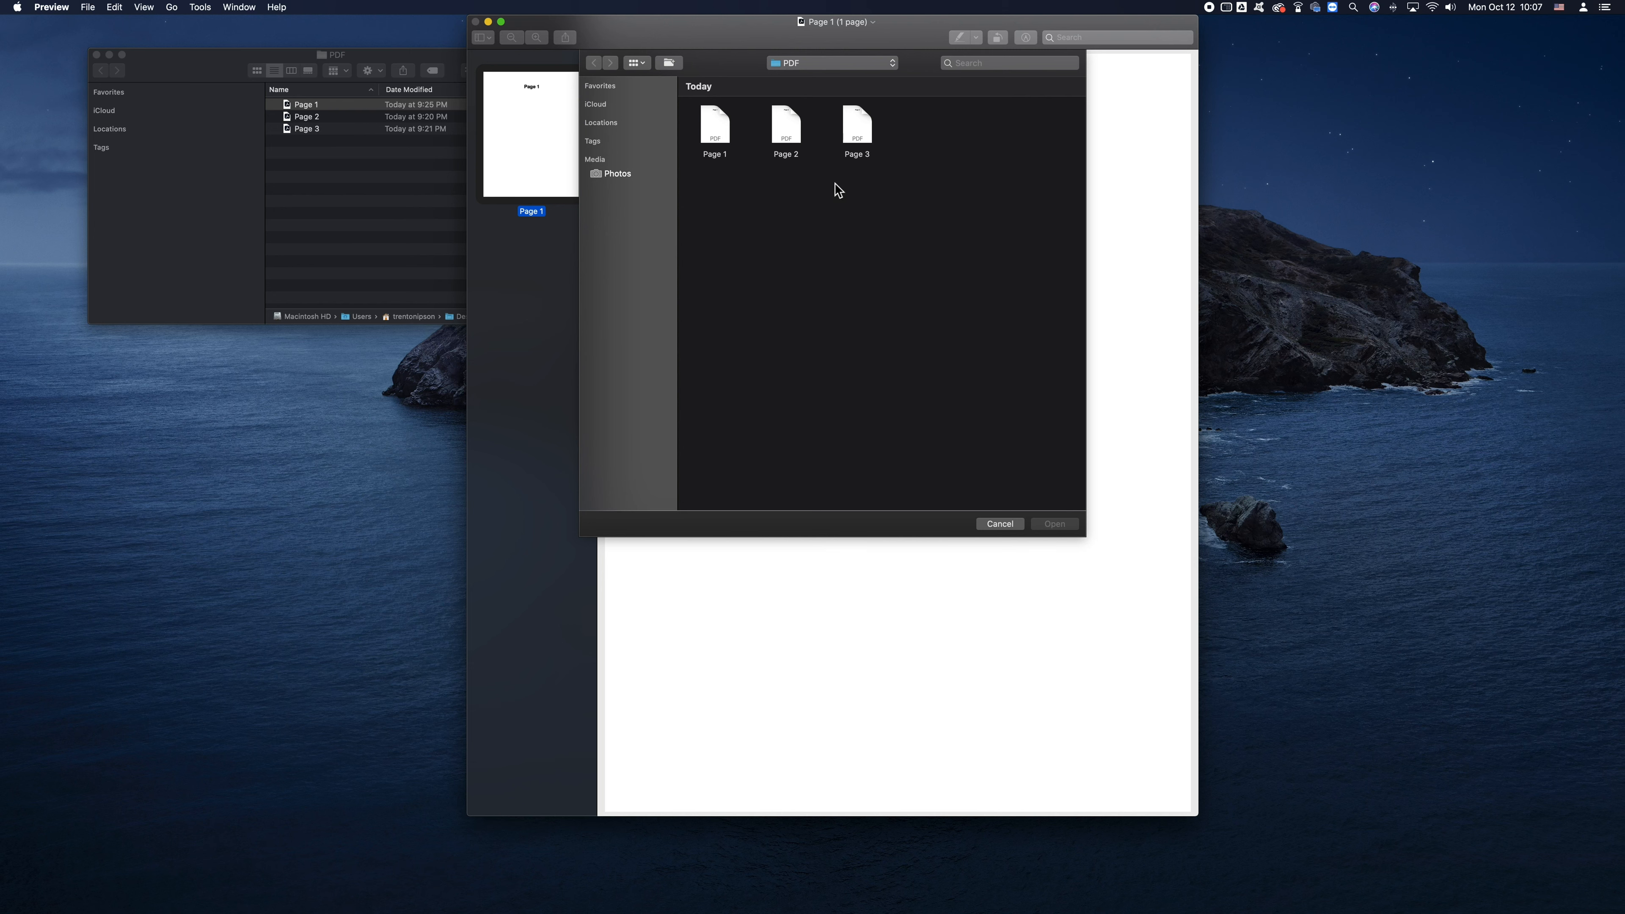
pyautogui.click(798, 138)
pyautogui.click(1044, 522)
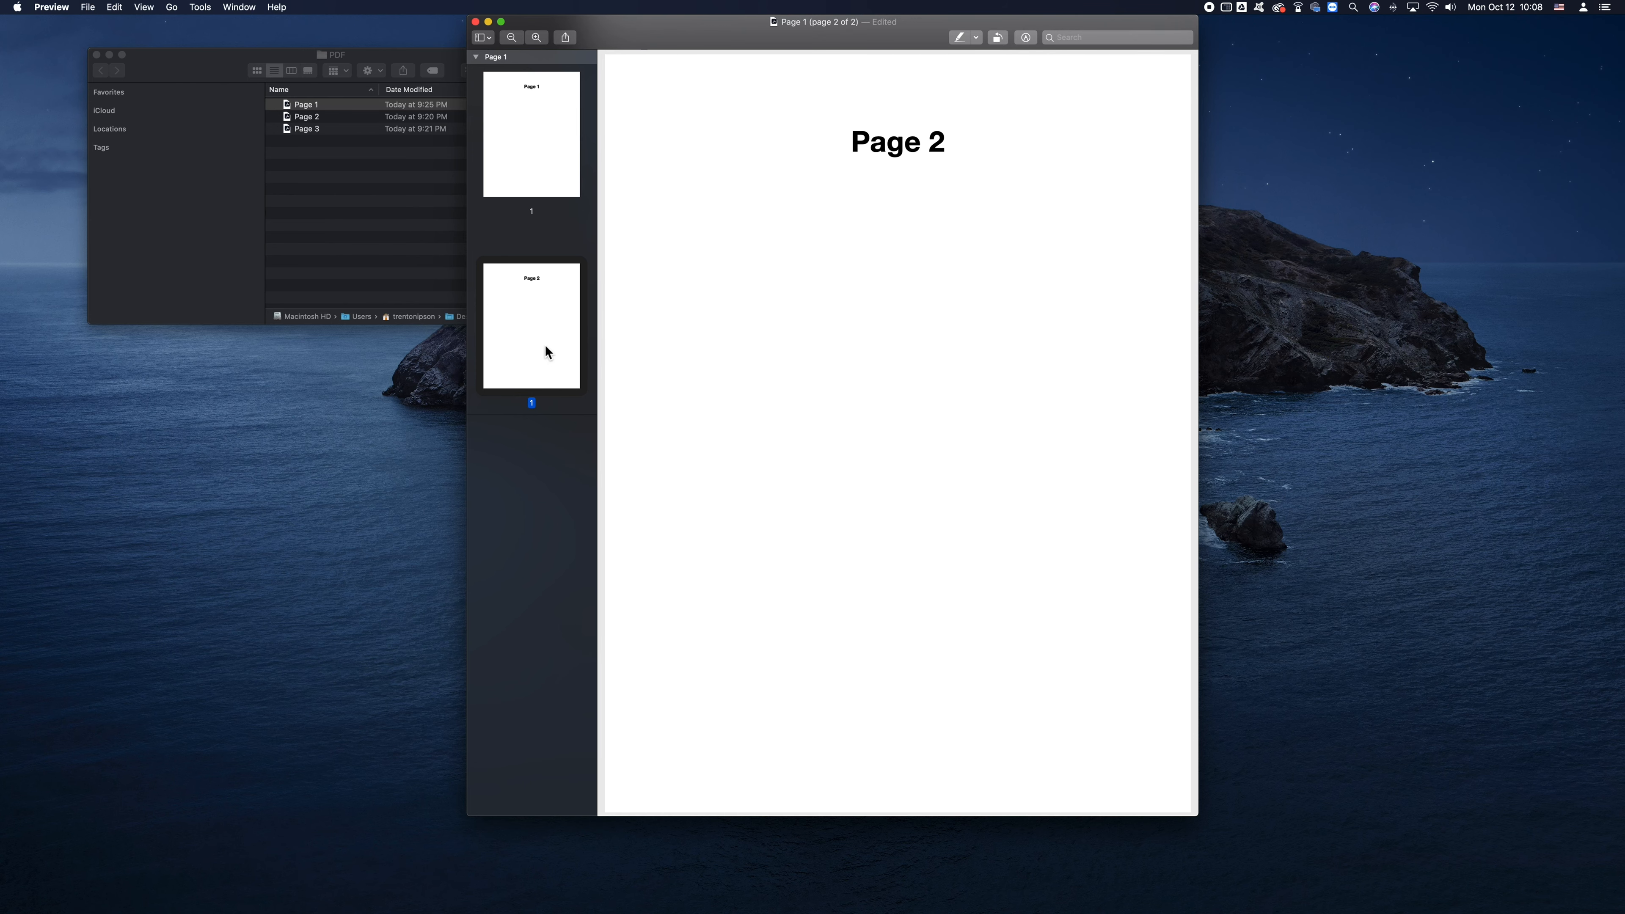
pyautogui.click(552, 165)
pyautogui.click(542, 312)
pyautogui.click(529, 192)
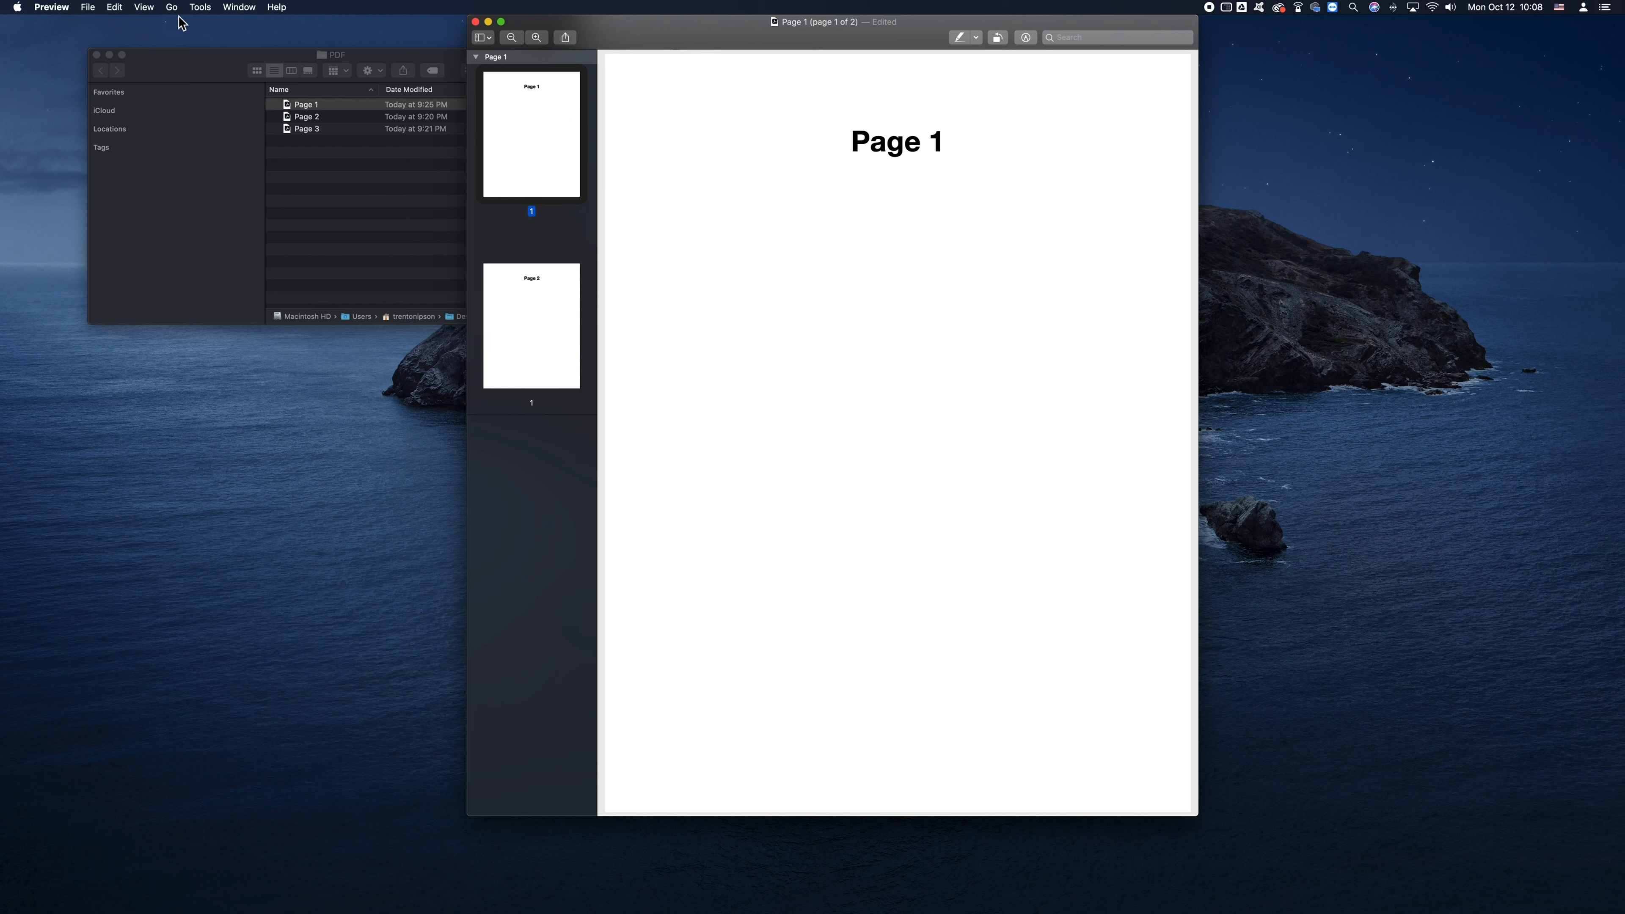
# Export the document as a PDF named "Page combined" in the PDF folder
pyautogui.click(89, 8)
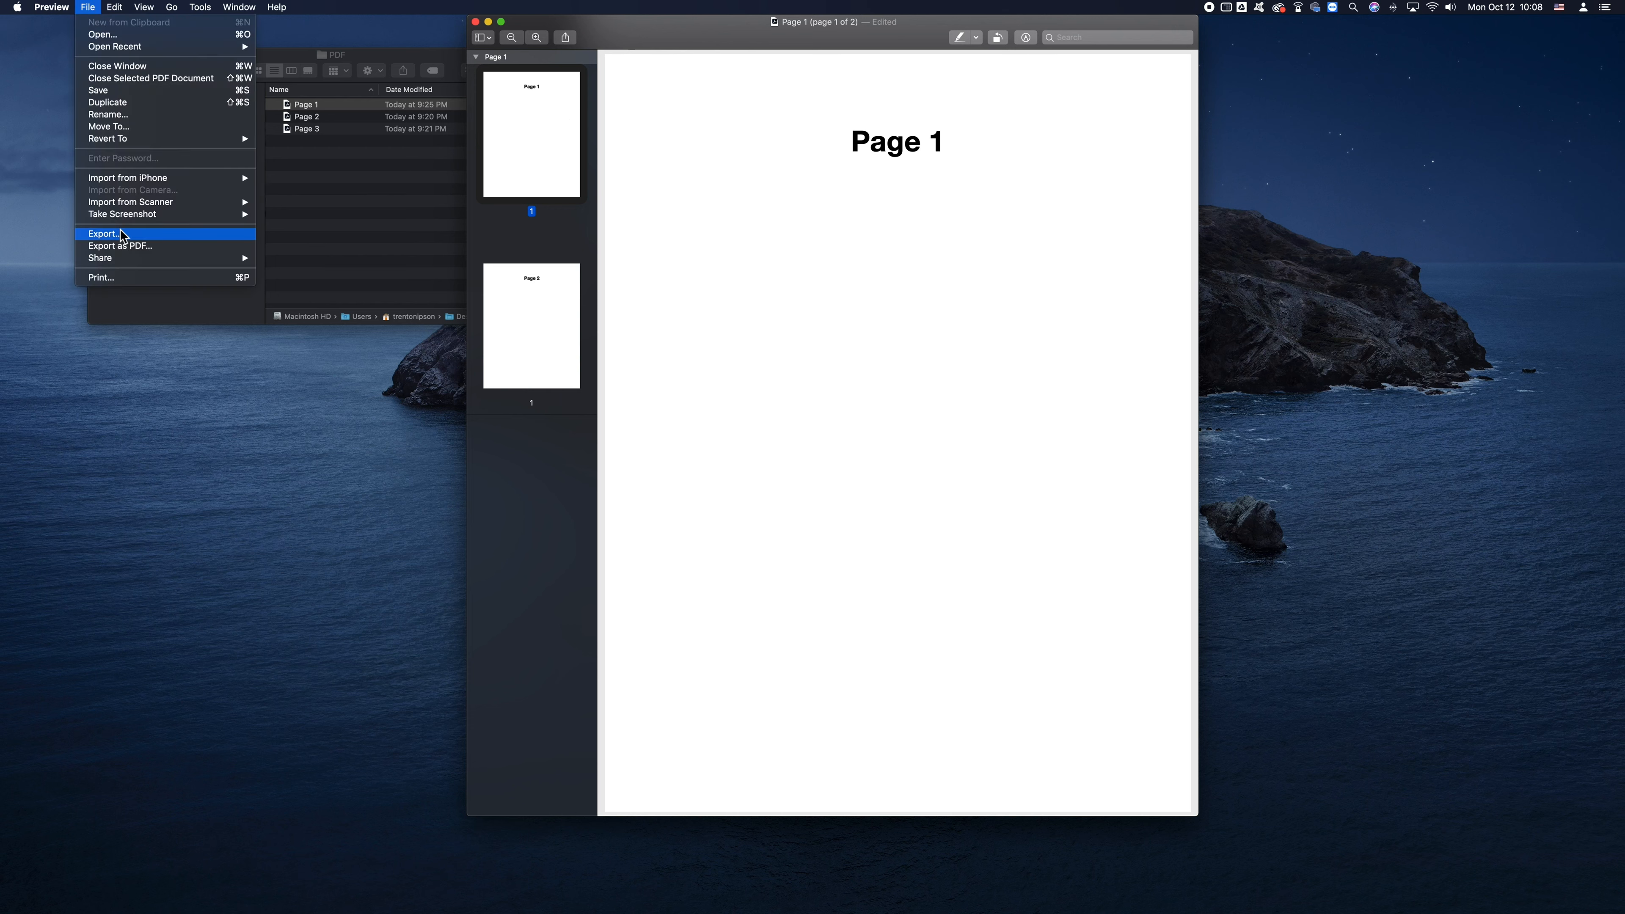
pyautogui.click(124, 246)
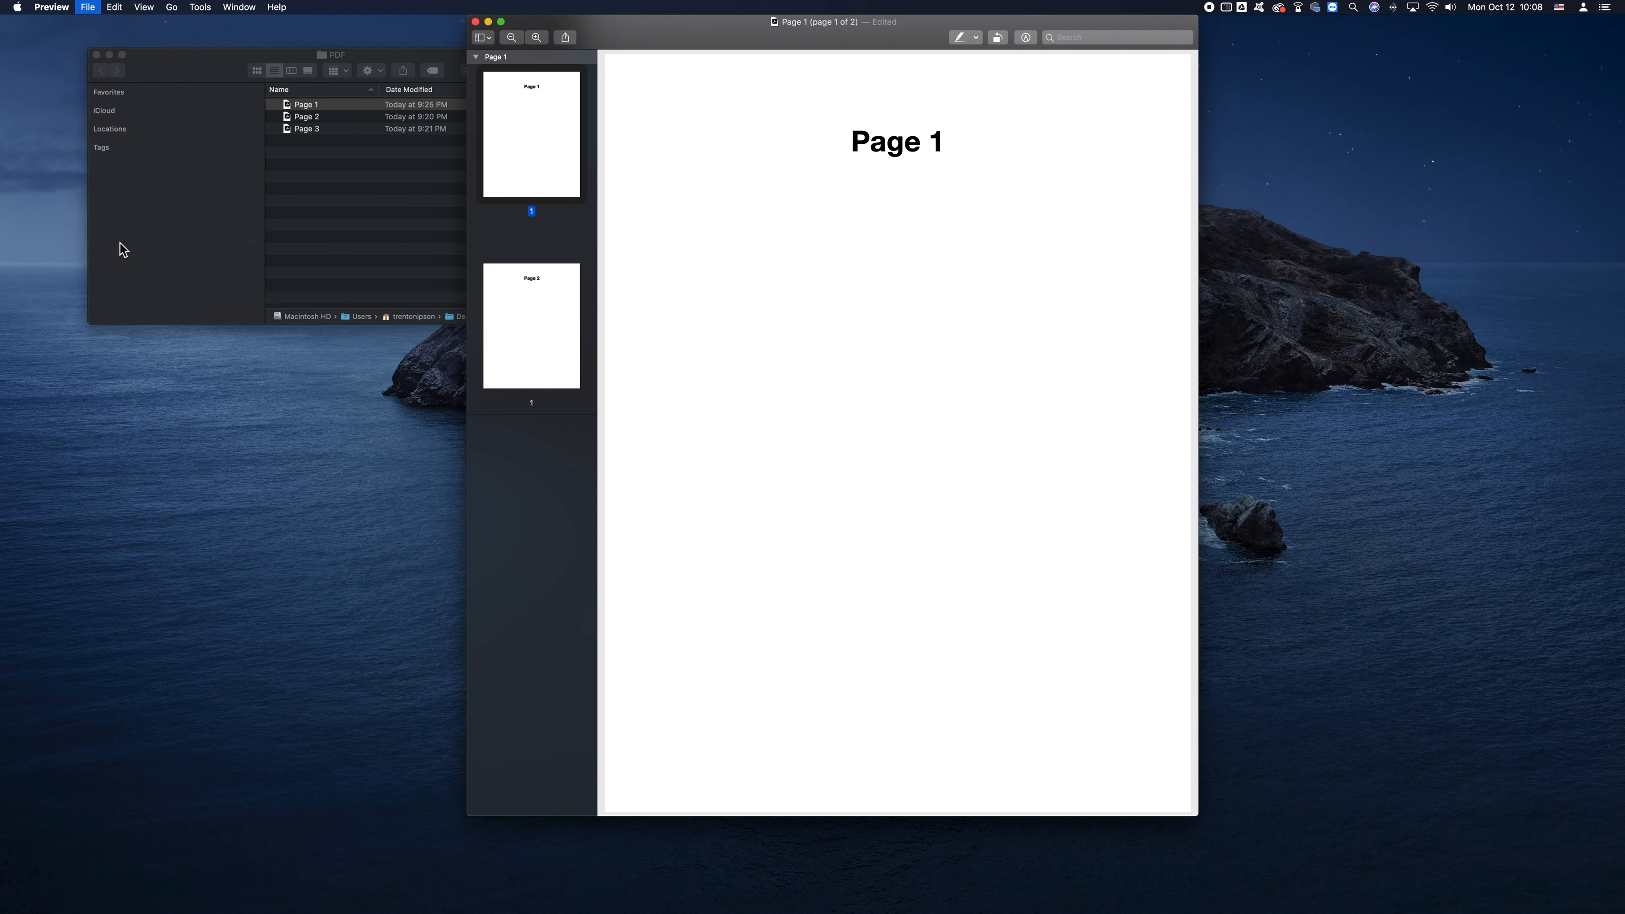
pyautogui.click(834, 68)
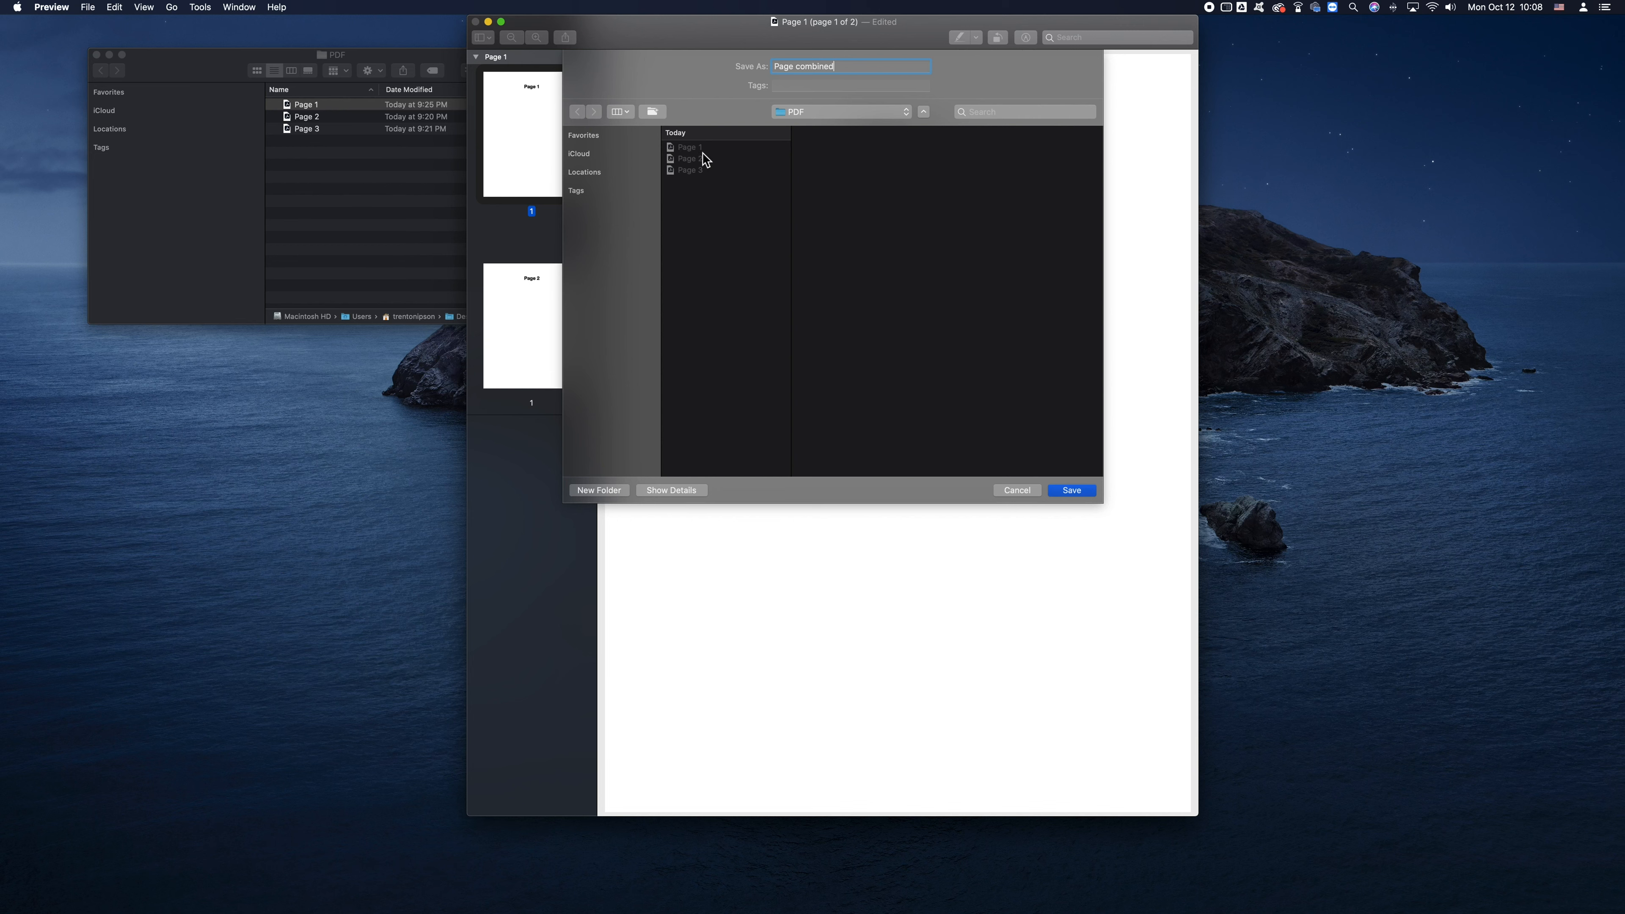
pyautogui.click(1087, 494)
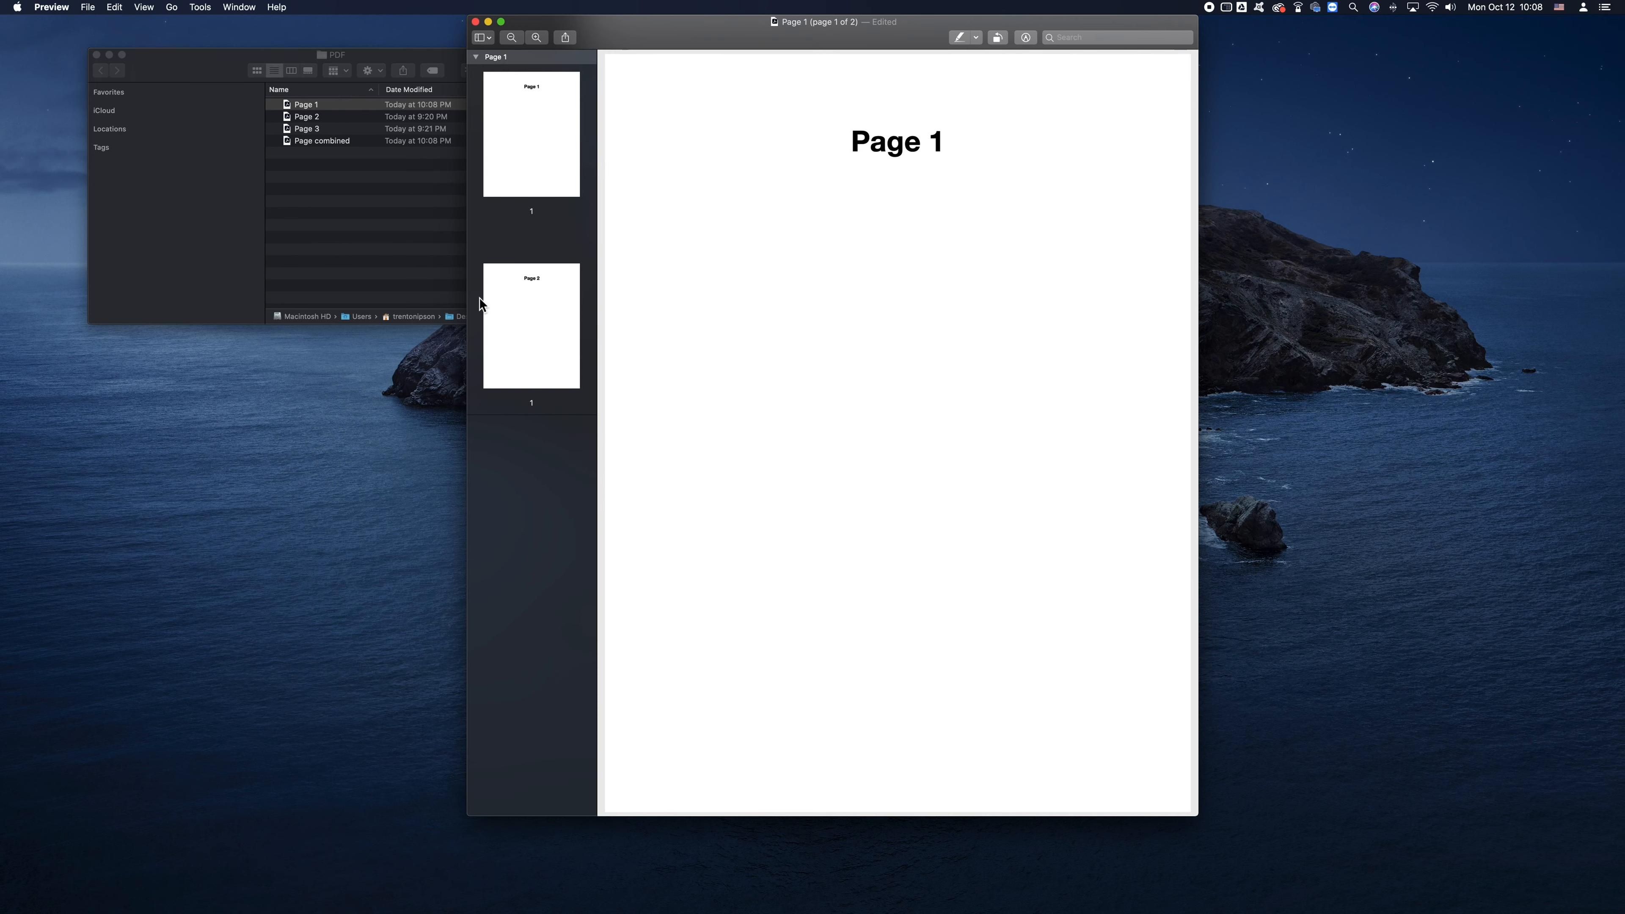
# Move the PDF folder window aside, open Page combined in Preview and check both of its pages
pyautogui.click(429, 274)
pyautogui.moveTo(398, 56); pyautogui.dragTo(322, 42)
pyautogui.click(254, 128)
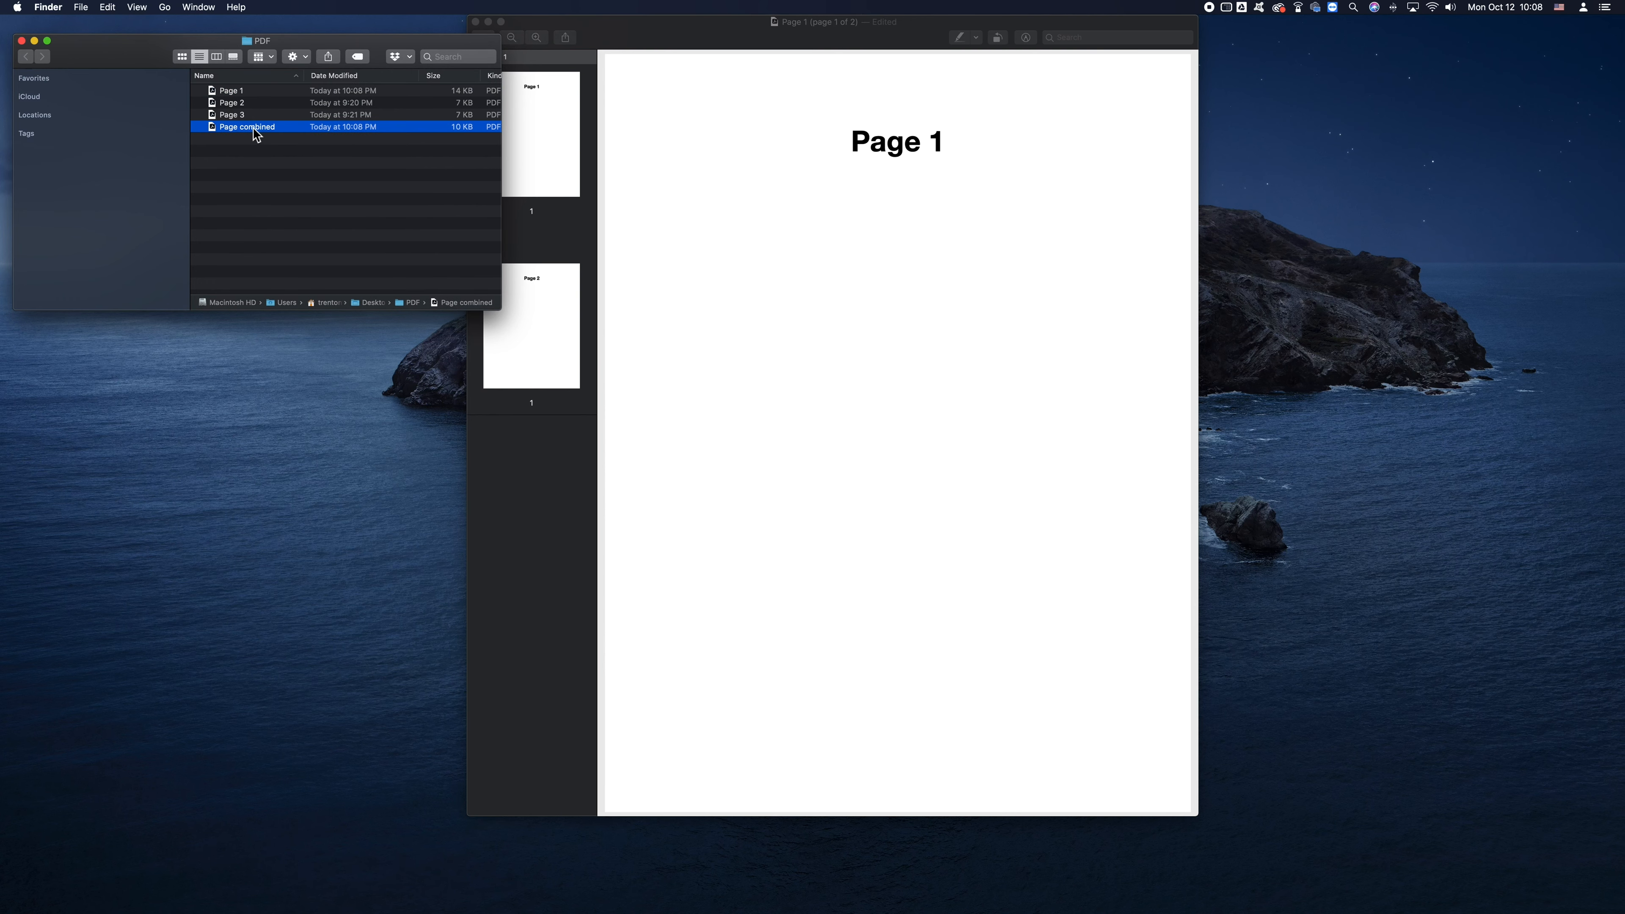
pyautogui.rightClick(256, 131)
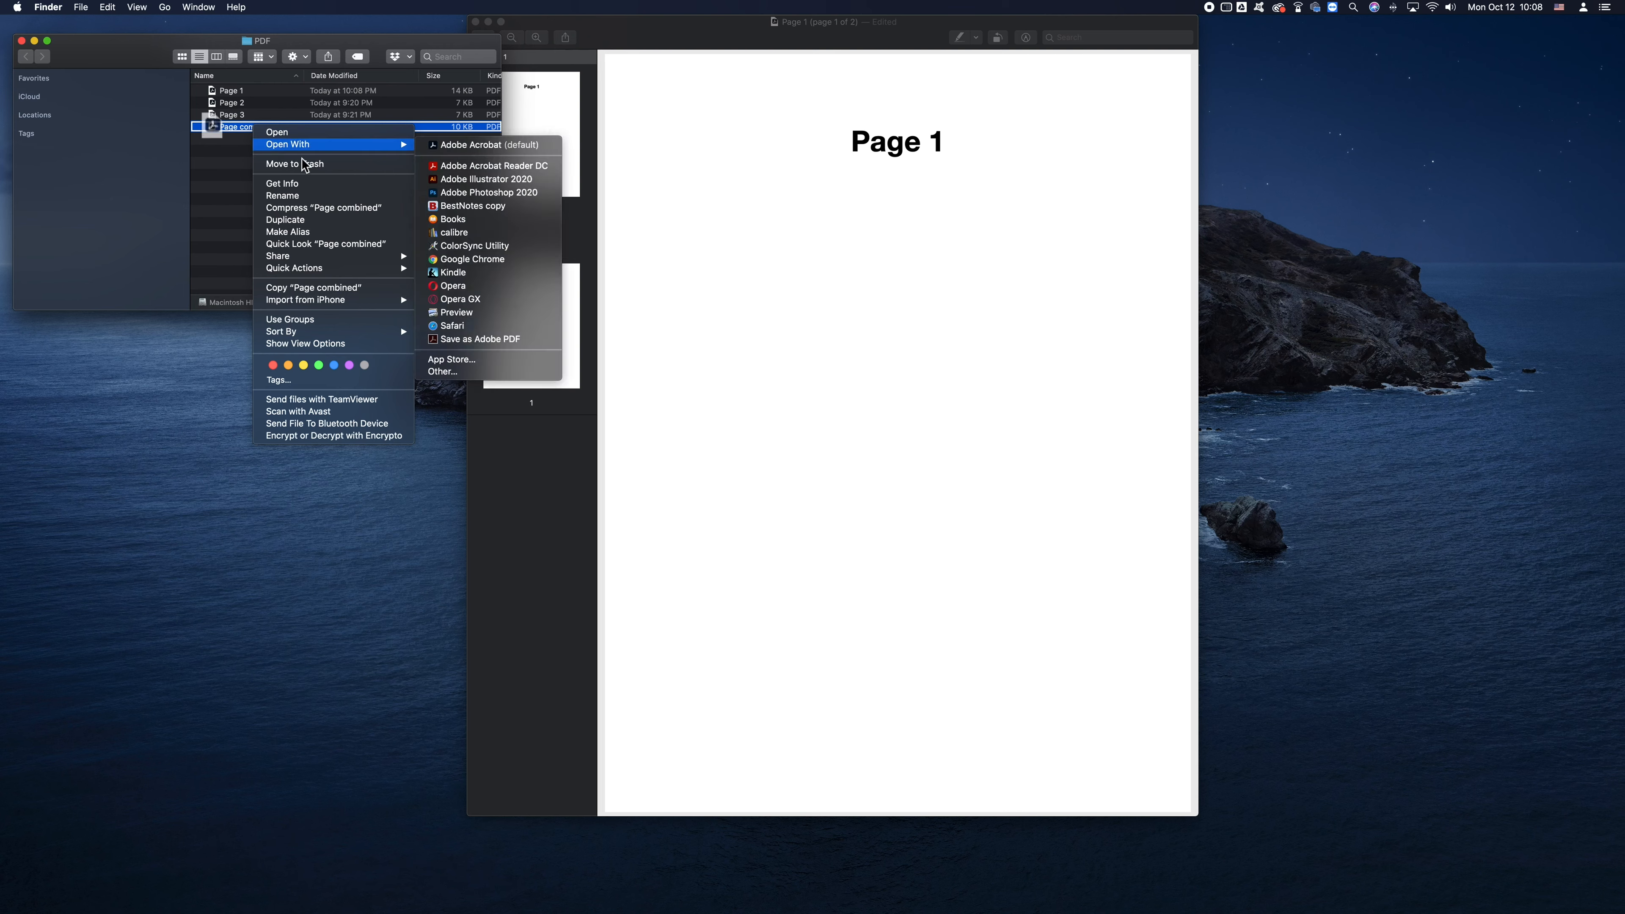
pyautogui.moveTo(325, 150)
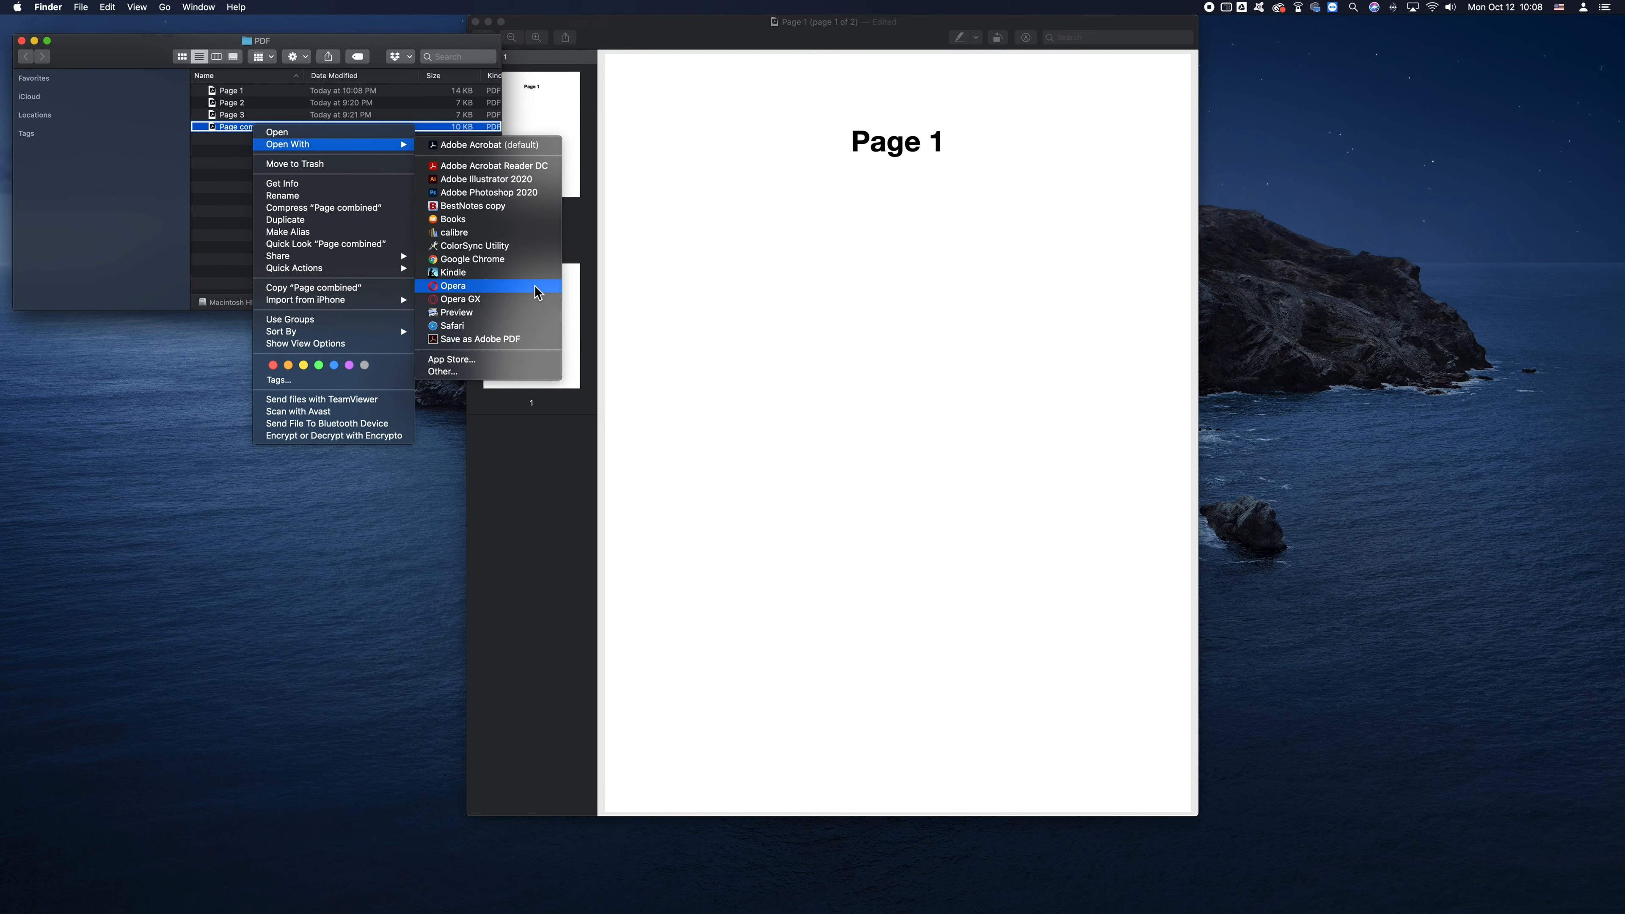
pyautogui.click(497, 312)
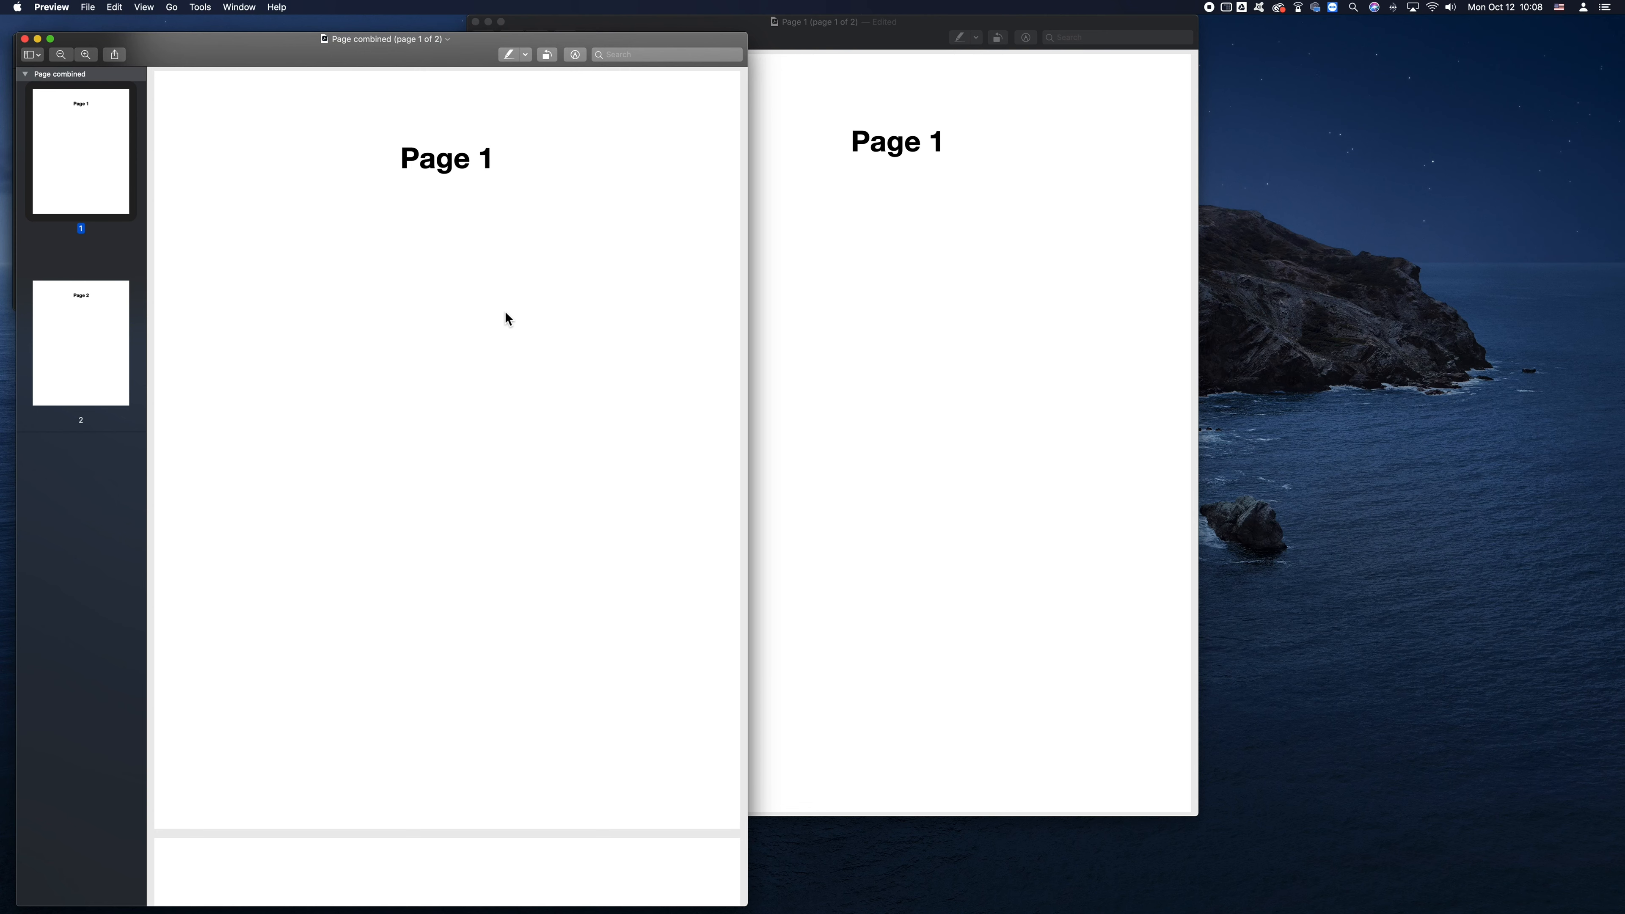
pyautogui.click(72, 296)
pyautogui.click(92, 227)
pyautogui.click(78, 295)
pyautogui.click(86, 241)
pyautogui.click(80, 301)
pyautogui.click(91, 173)
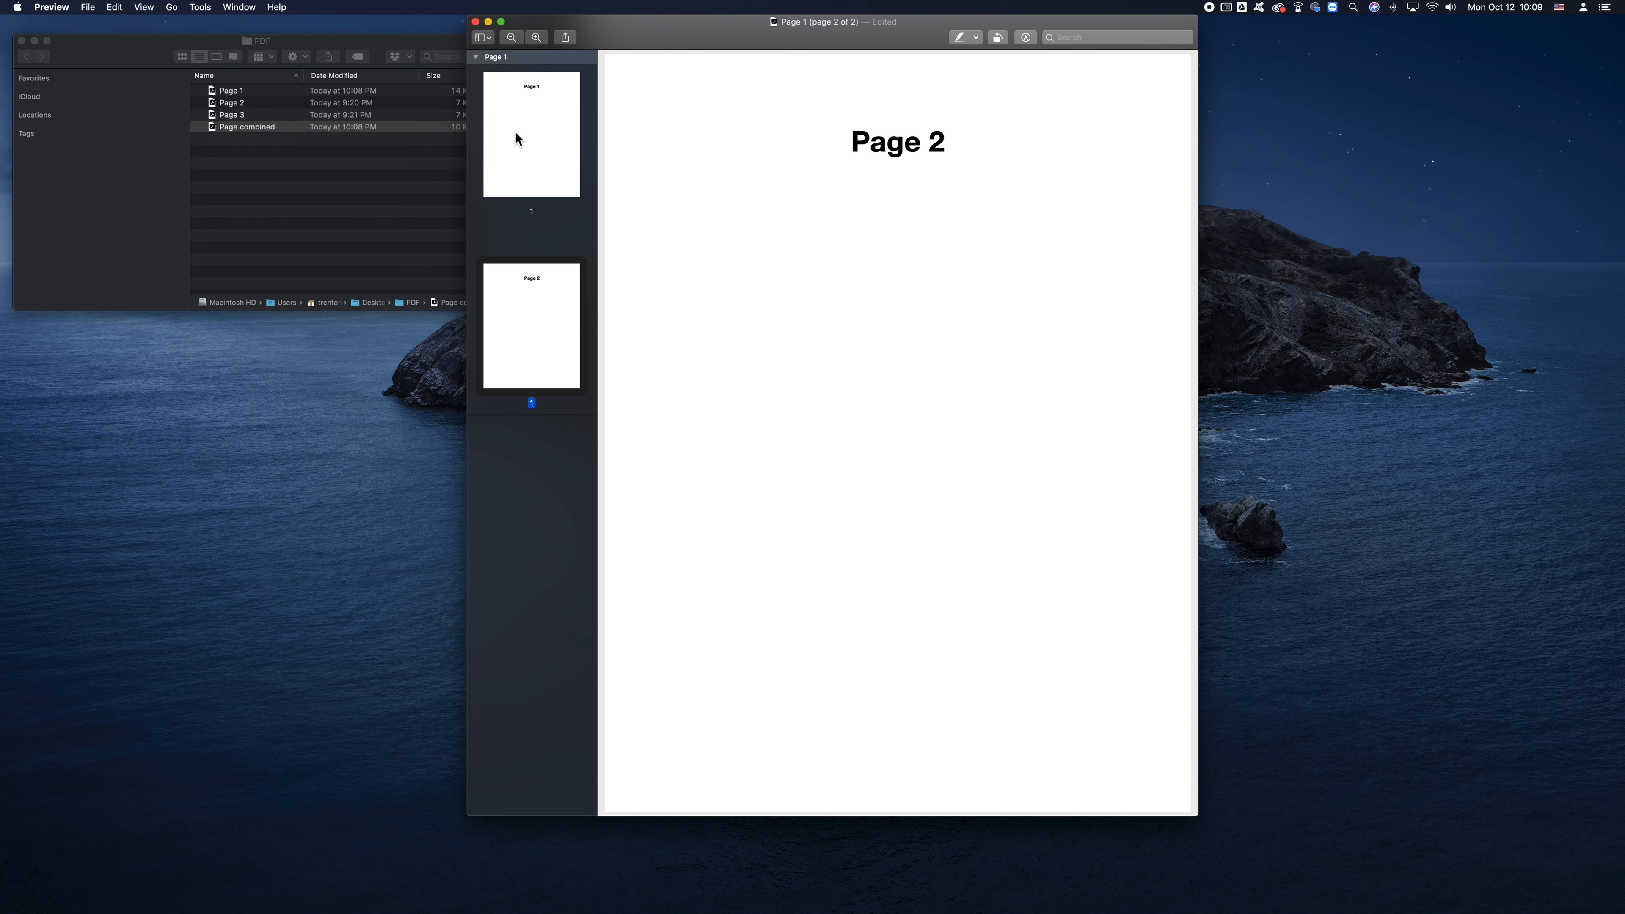
# Insert the page from the Page 3 file directly after the first page and check all the pages
pyautogui.click(516, 134)
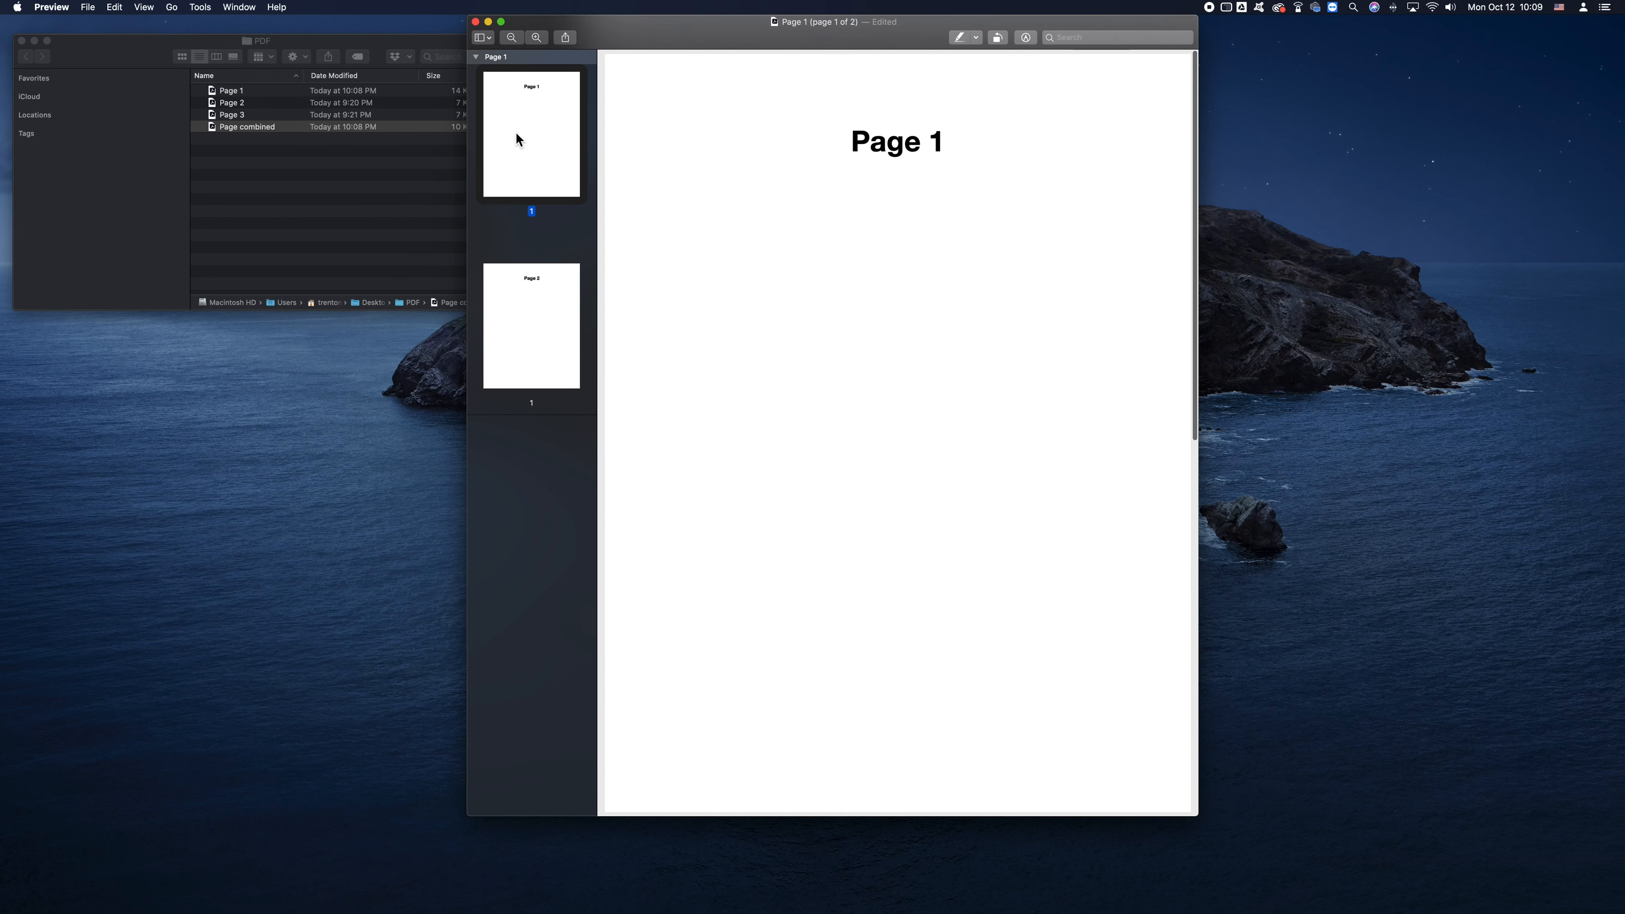
pyautogui.click(519, 352)
pyautogui.click(539, 164)
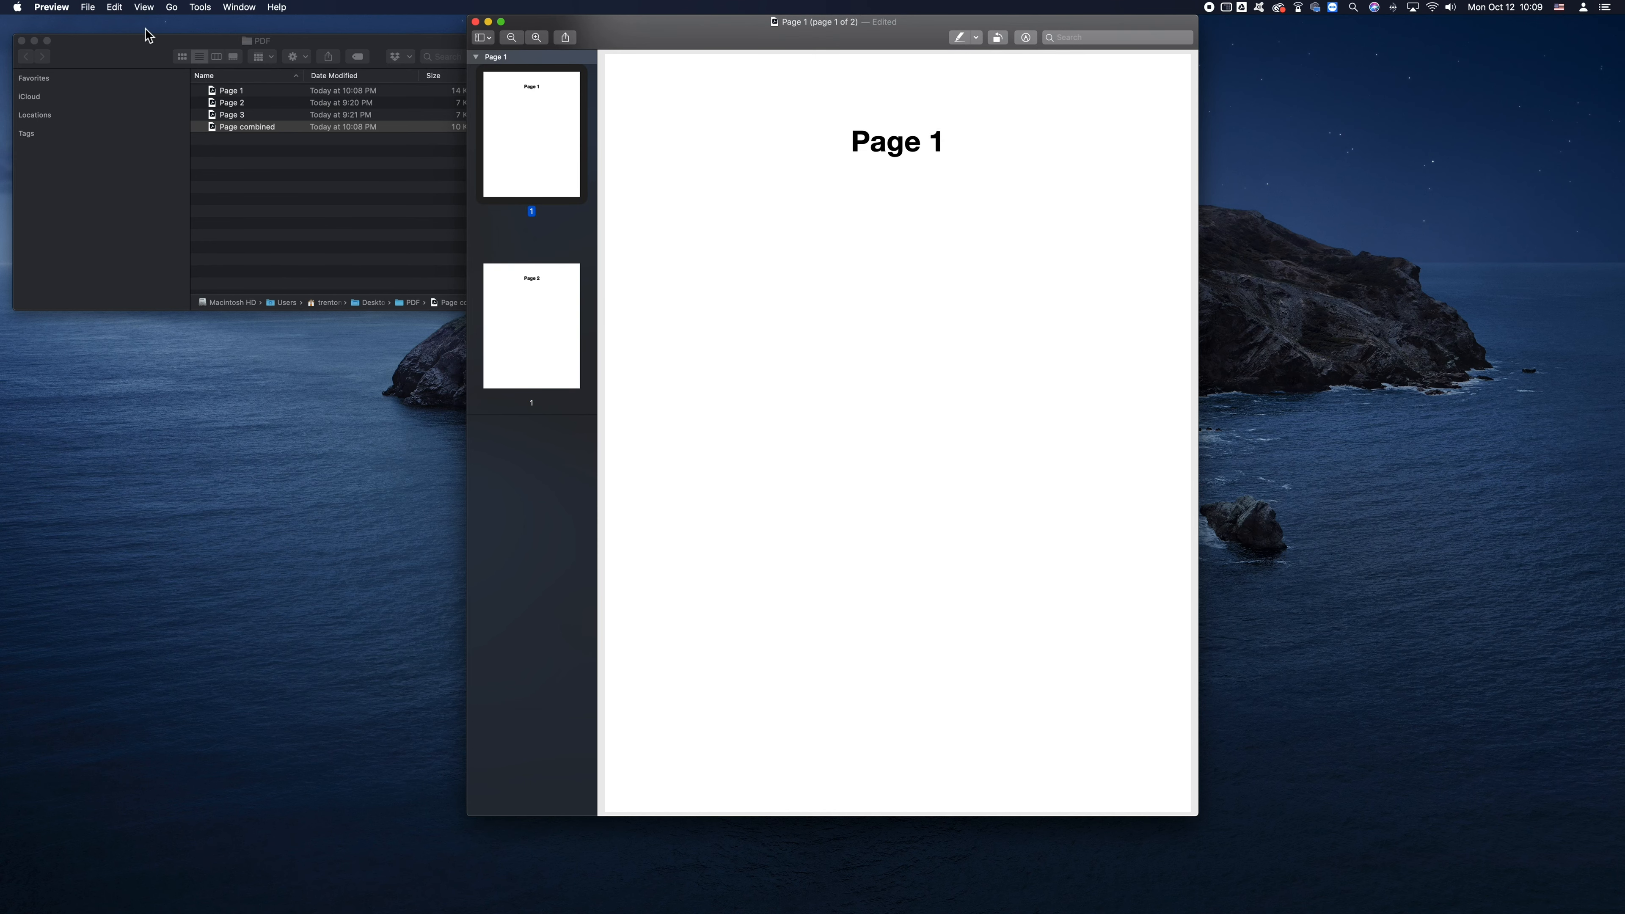
pyautogui.click(119, 9)
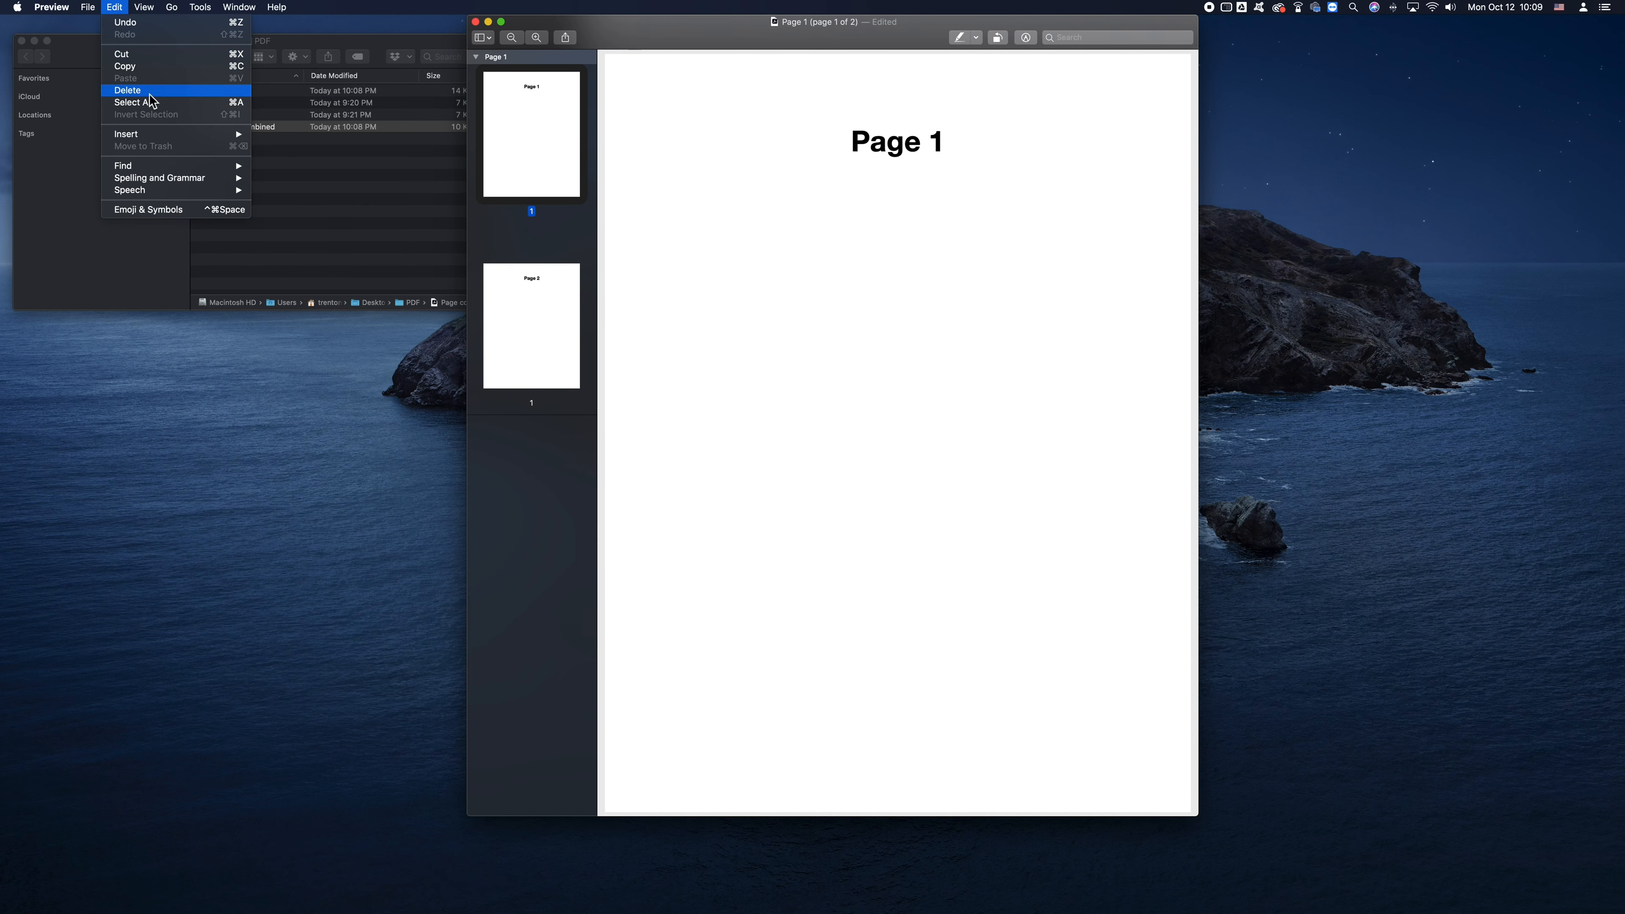
pyautogui.moveTo(167, 137)
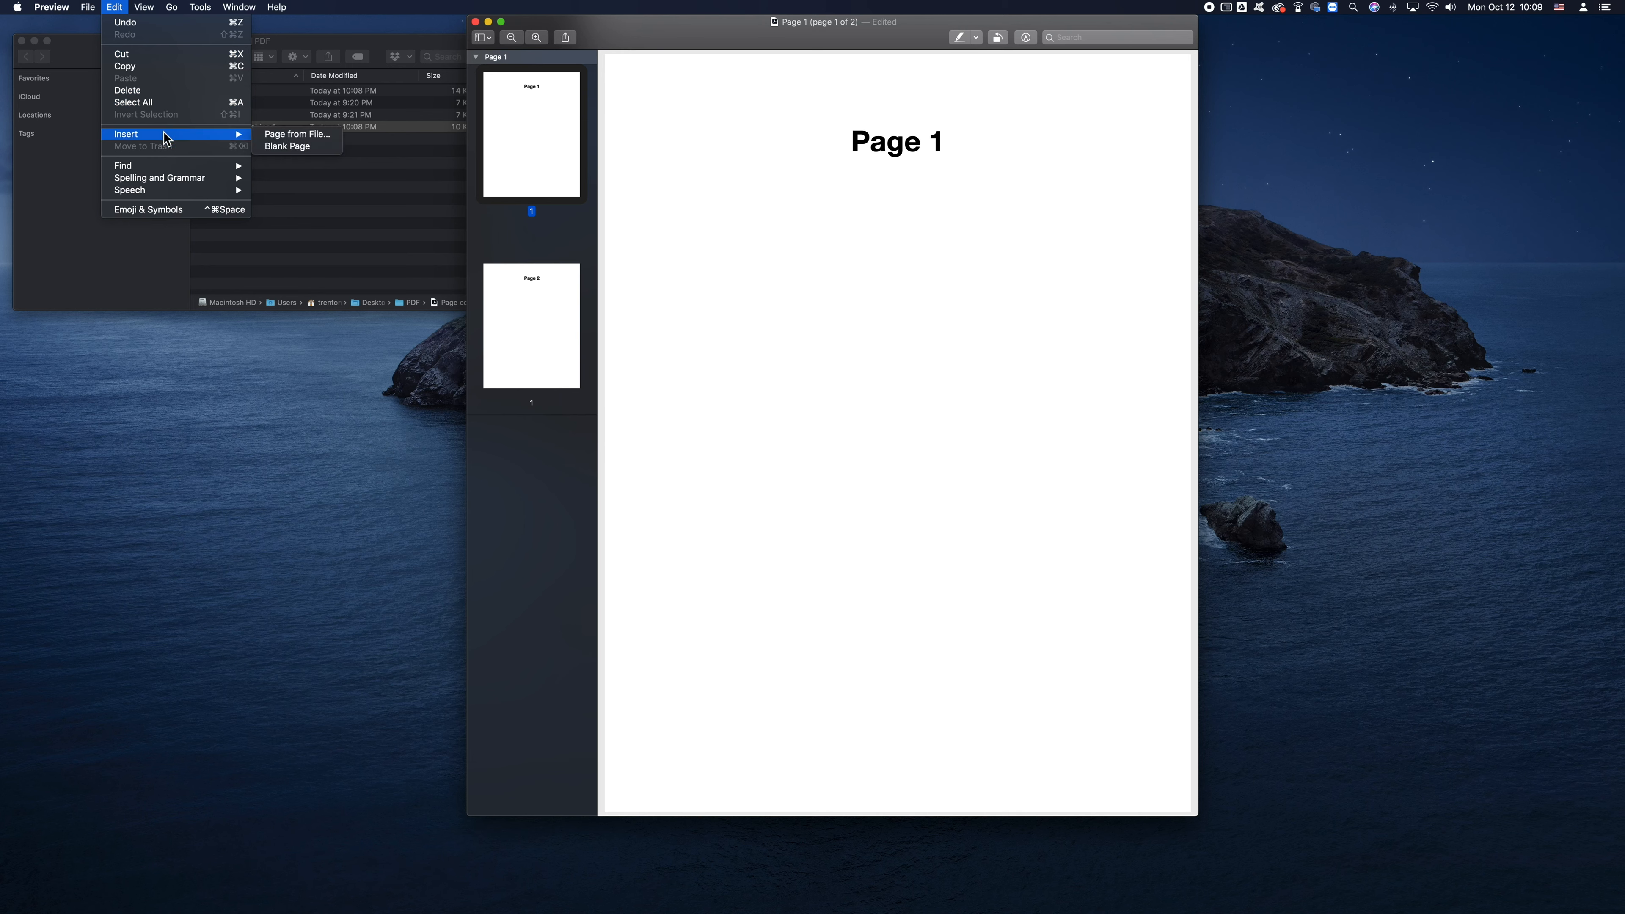
pyautogui.click(291, 134)
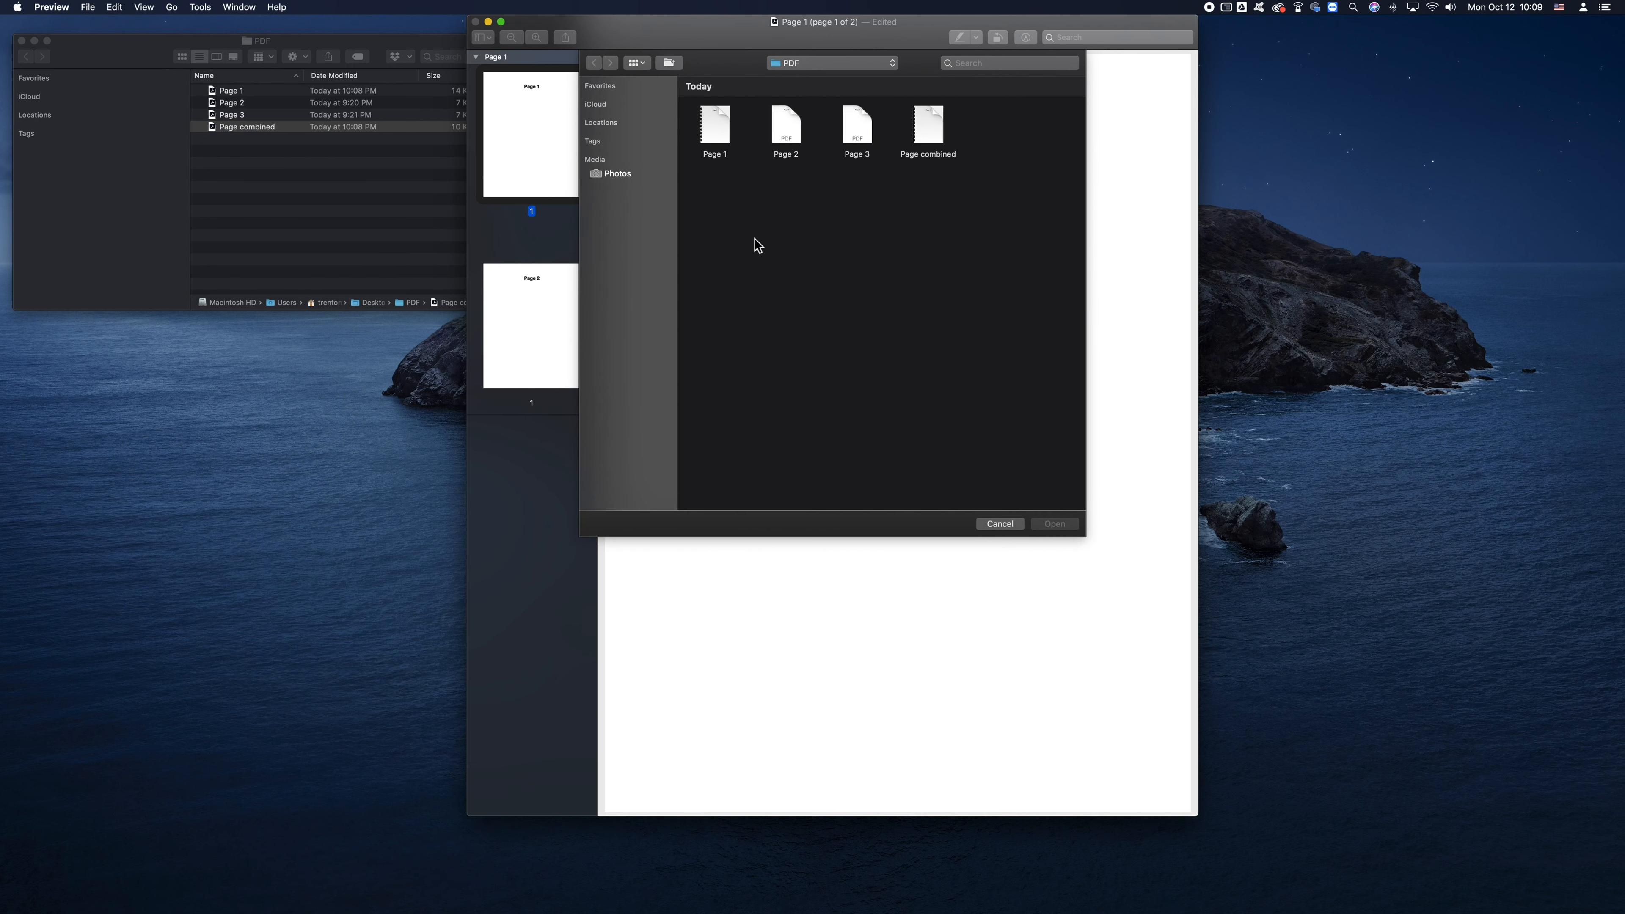
pyautogui.click(861, 130)
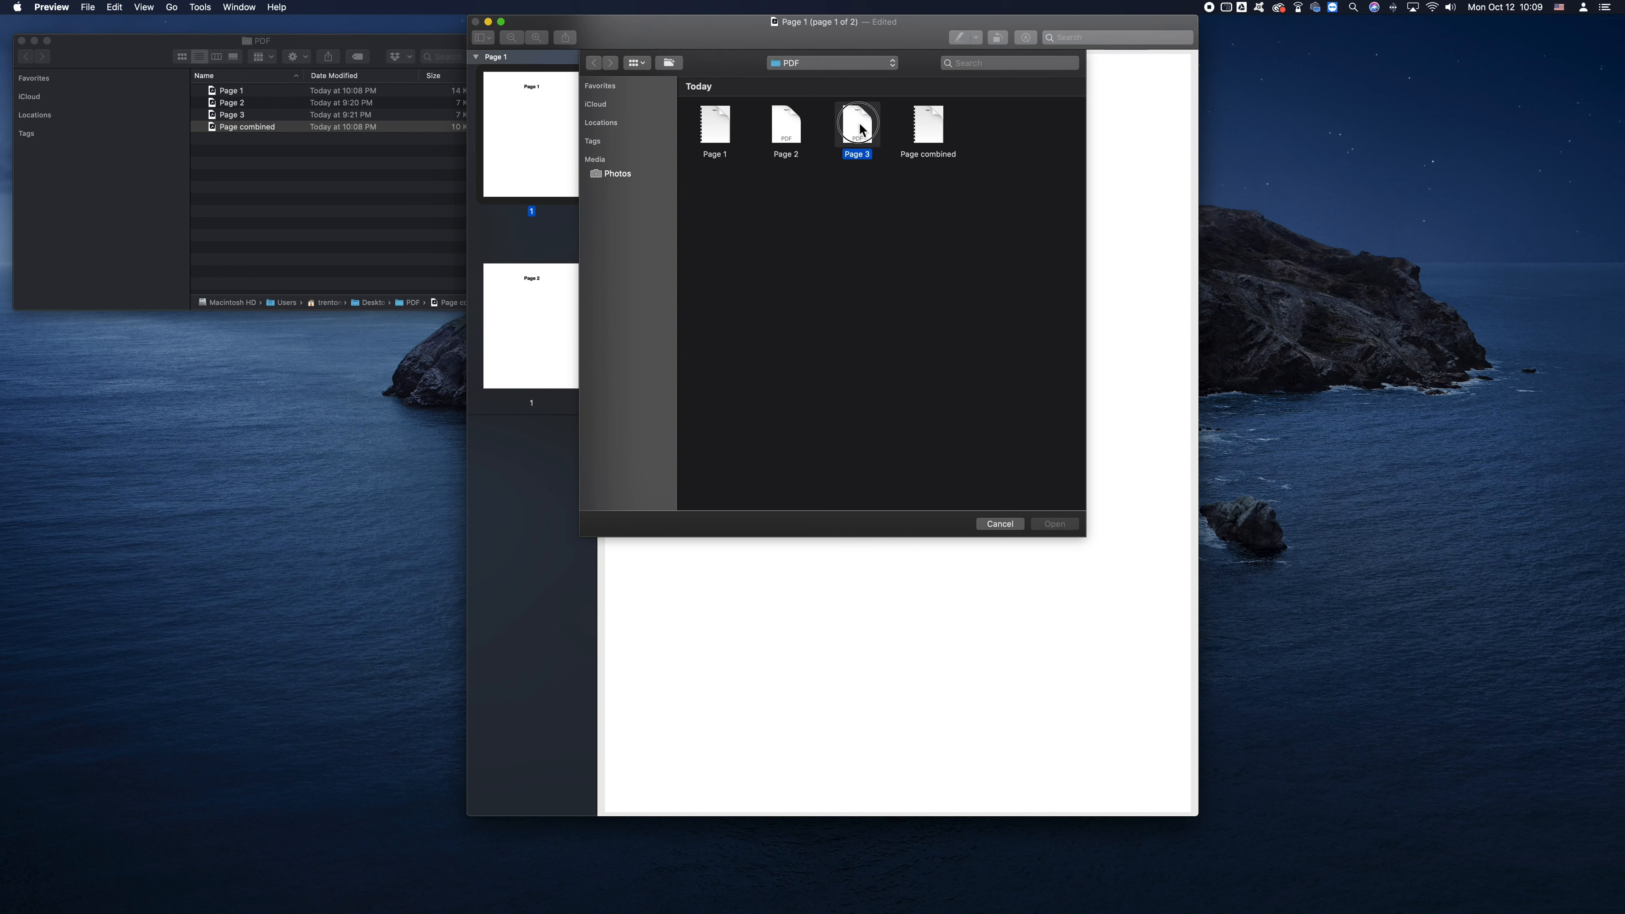
pyautogui.click(1058, 524)
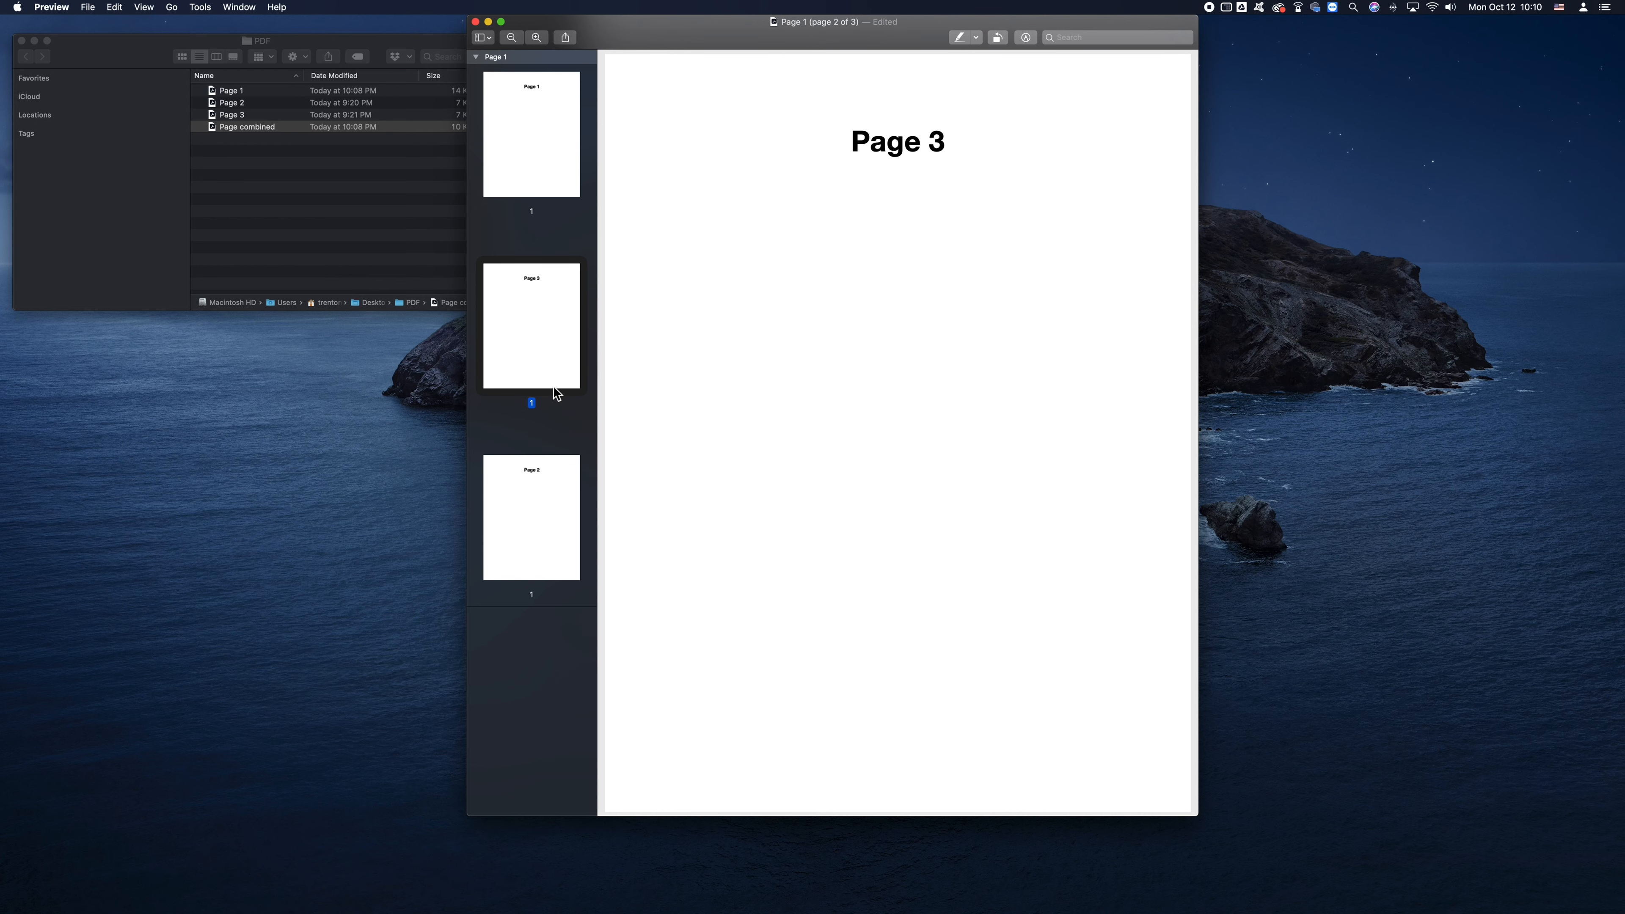
pyautogui.click(537, 143)
pyautogui.click(533, 314)
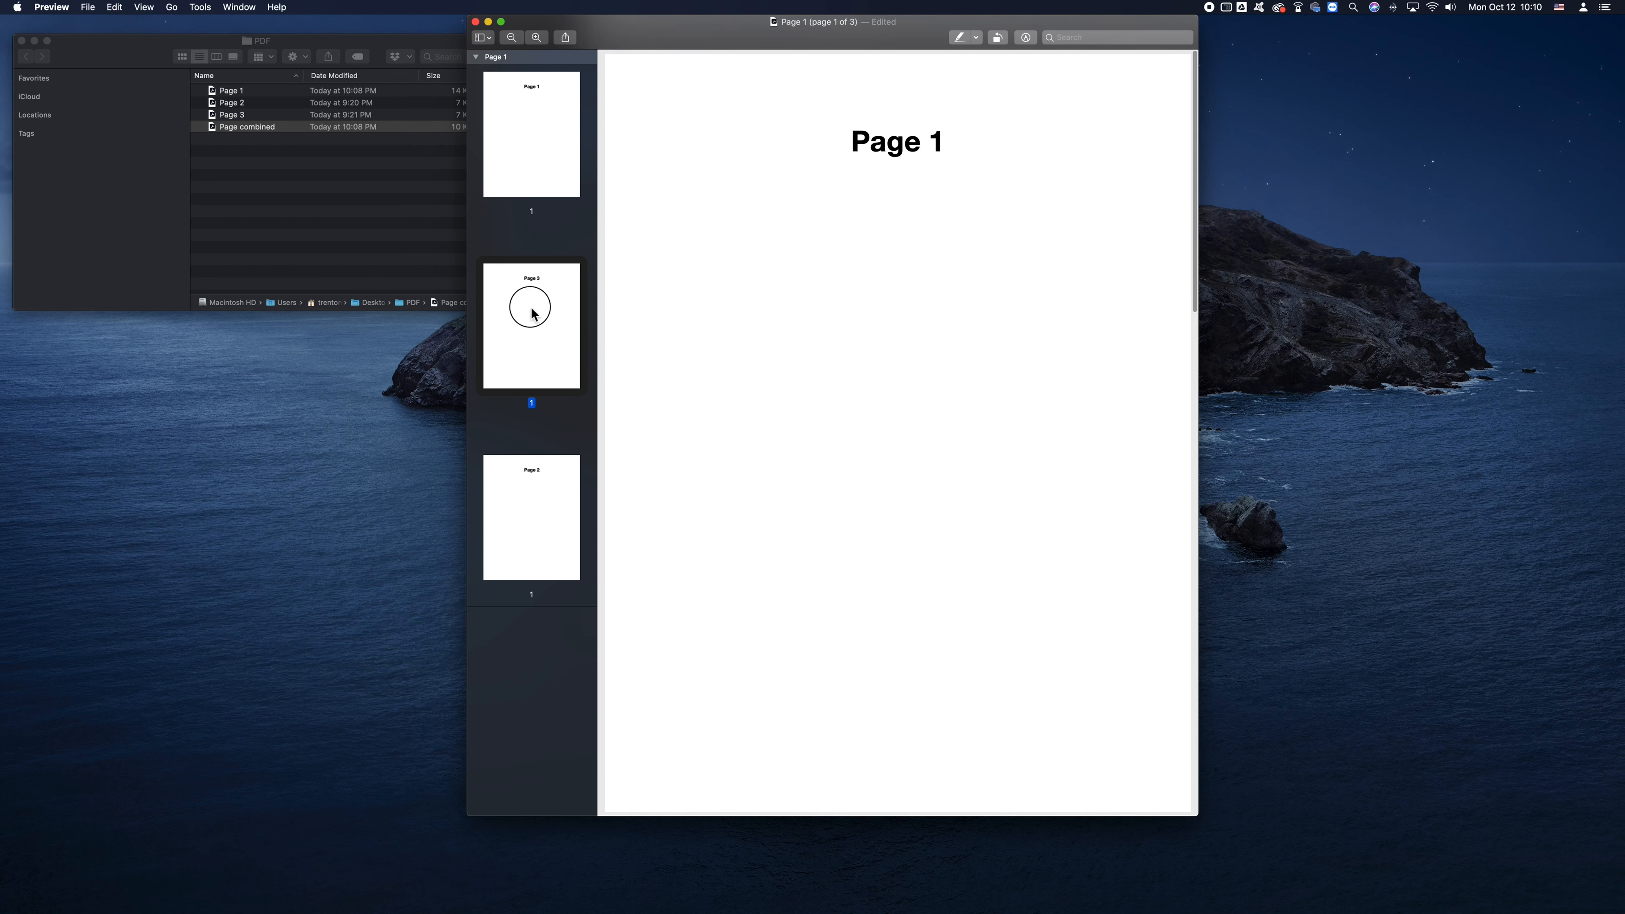
pyautogui.click(531, 534)
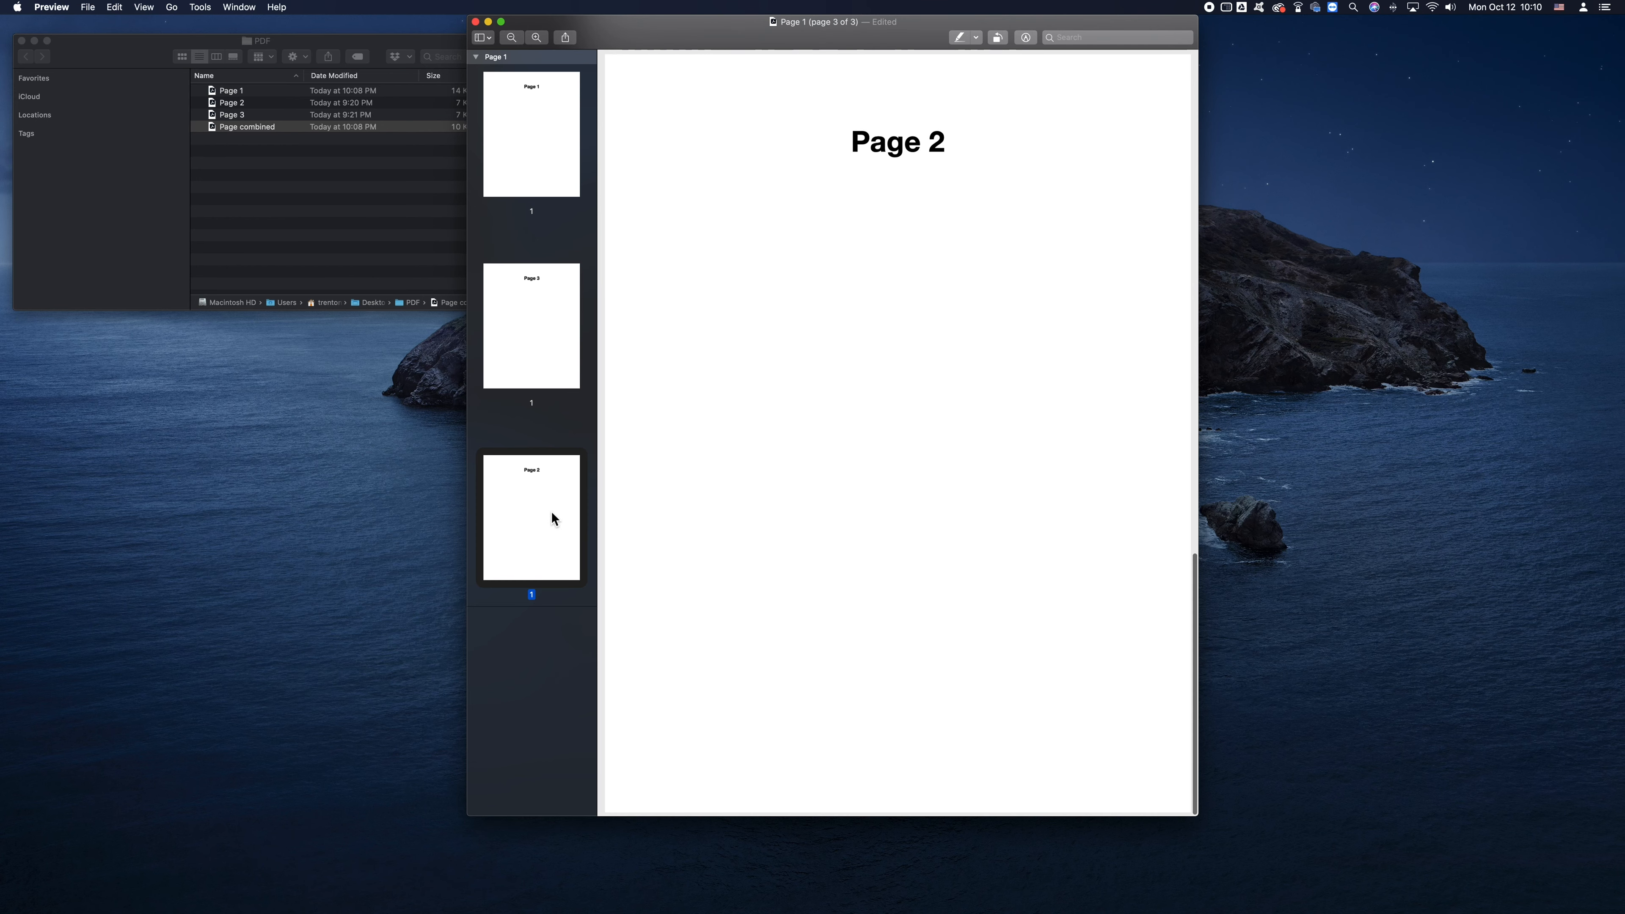
# Export the document as a PDF named "Page combined 2" in the PDF folder
pyautogui.click(89, 7)
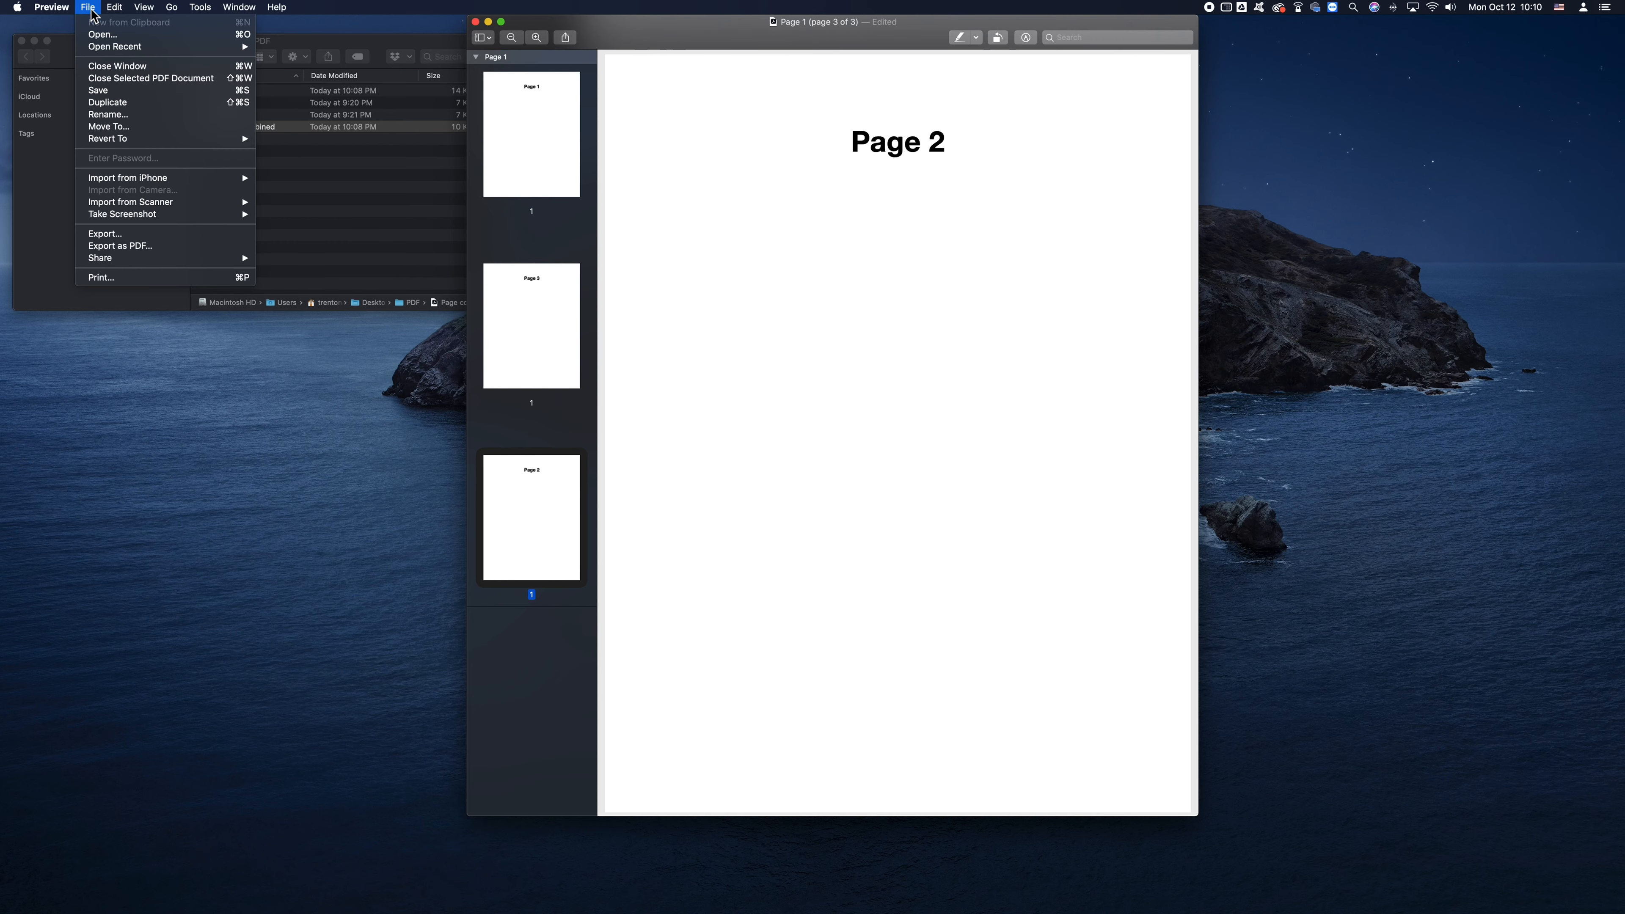
pyautogui.click(107, 246)
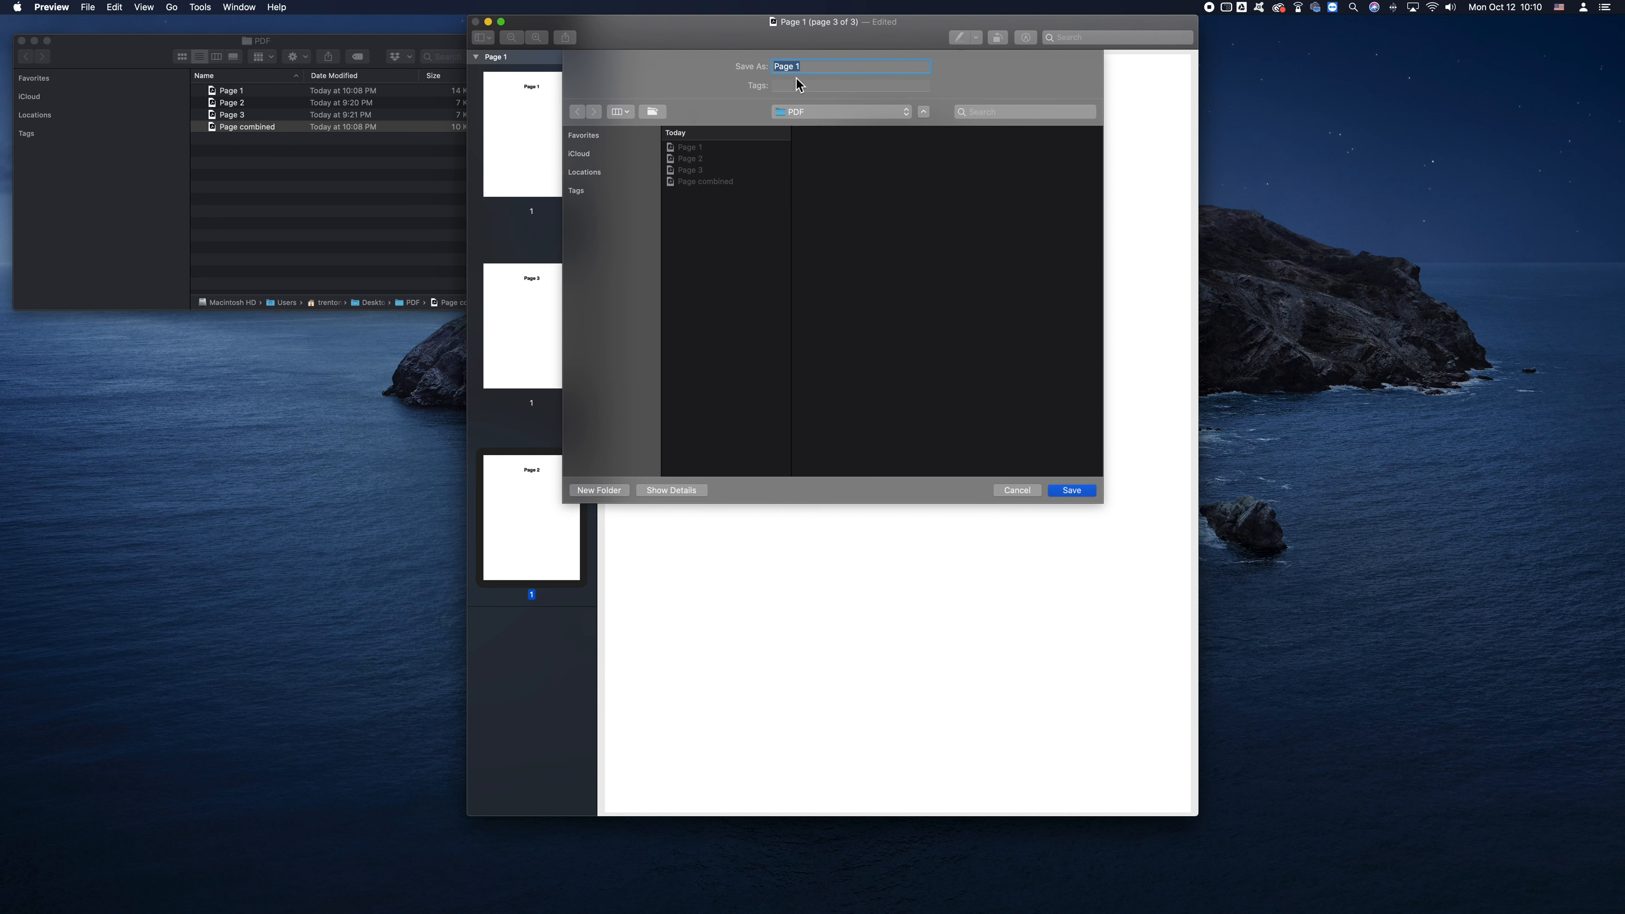
pyautogui.click(813, 66)
pyautogui.press('BackSpace')
pyautogui.click(1082, 494)
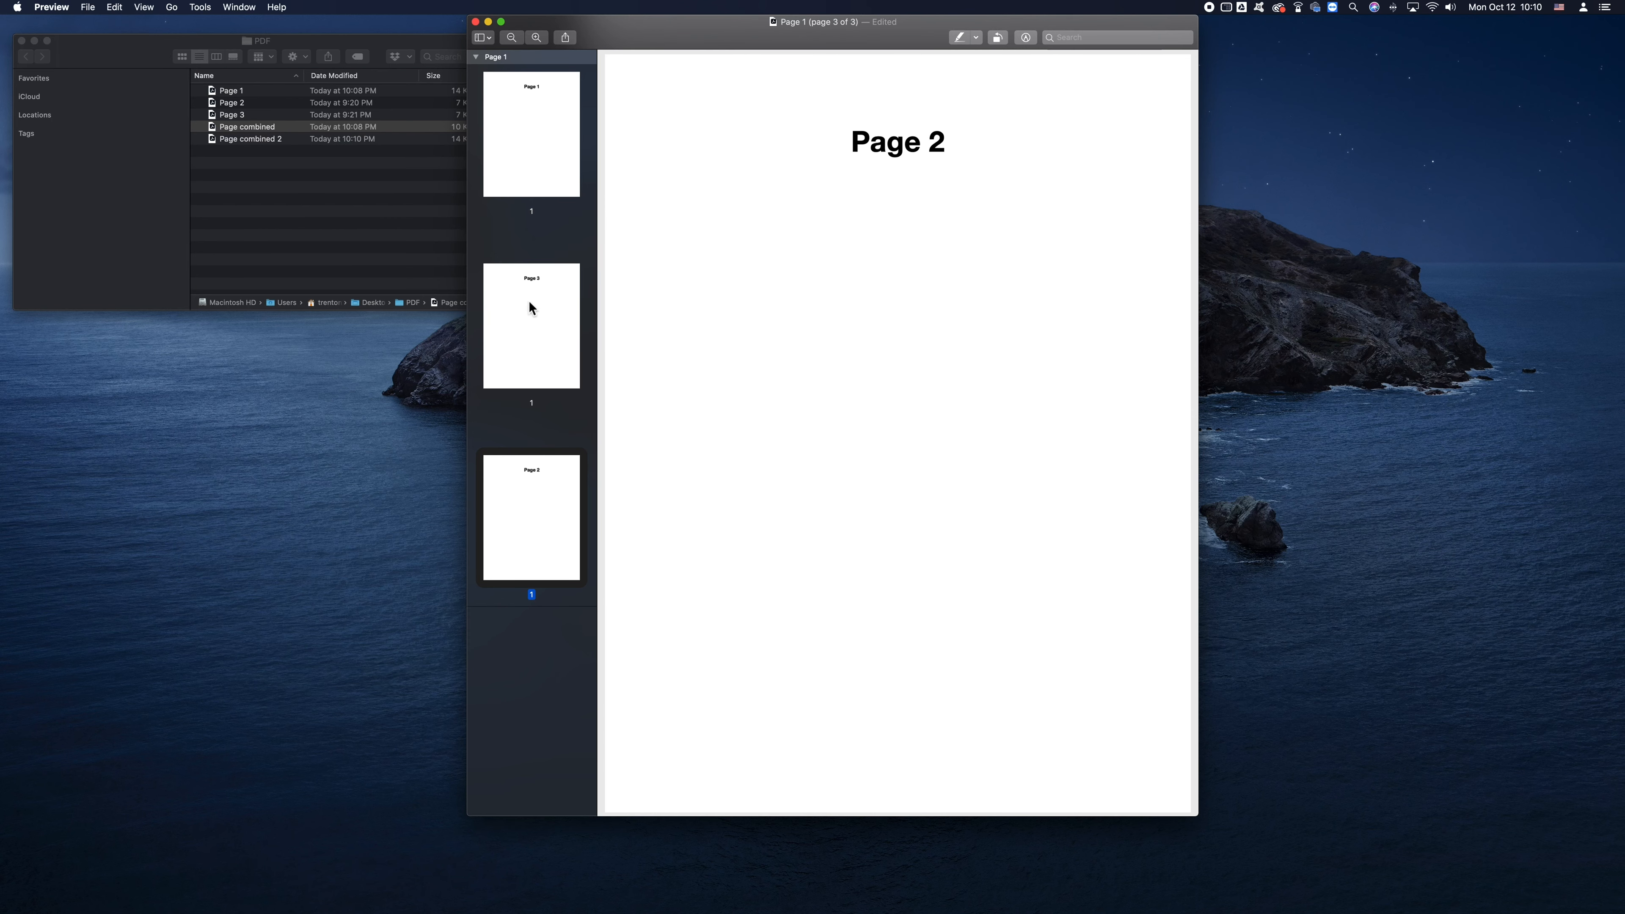
# Close the Page 1 document window and cancel the Adobe feedback survey
pyautogui.click(218, 216)
pyautogui.click(263, 140)
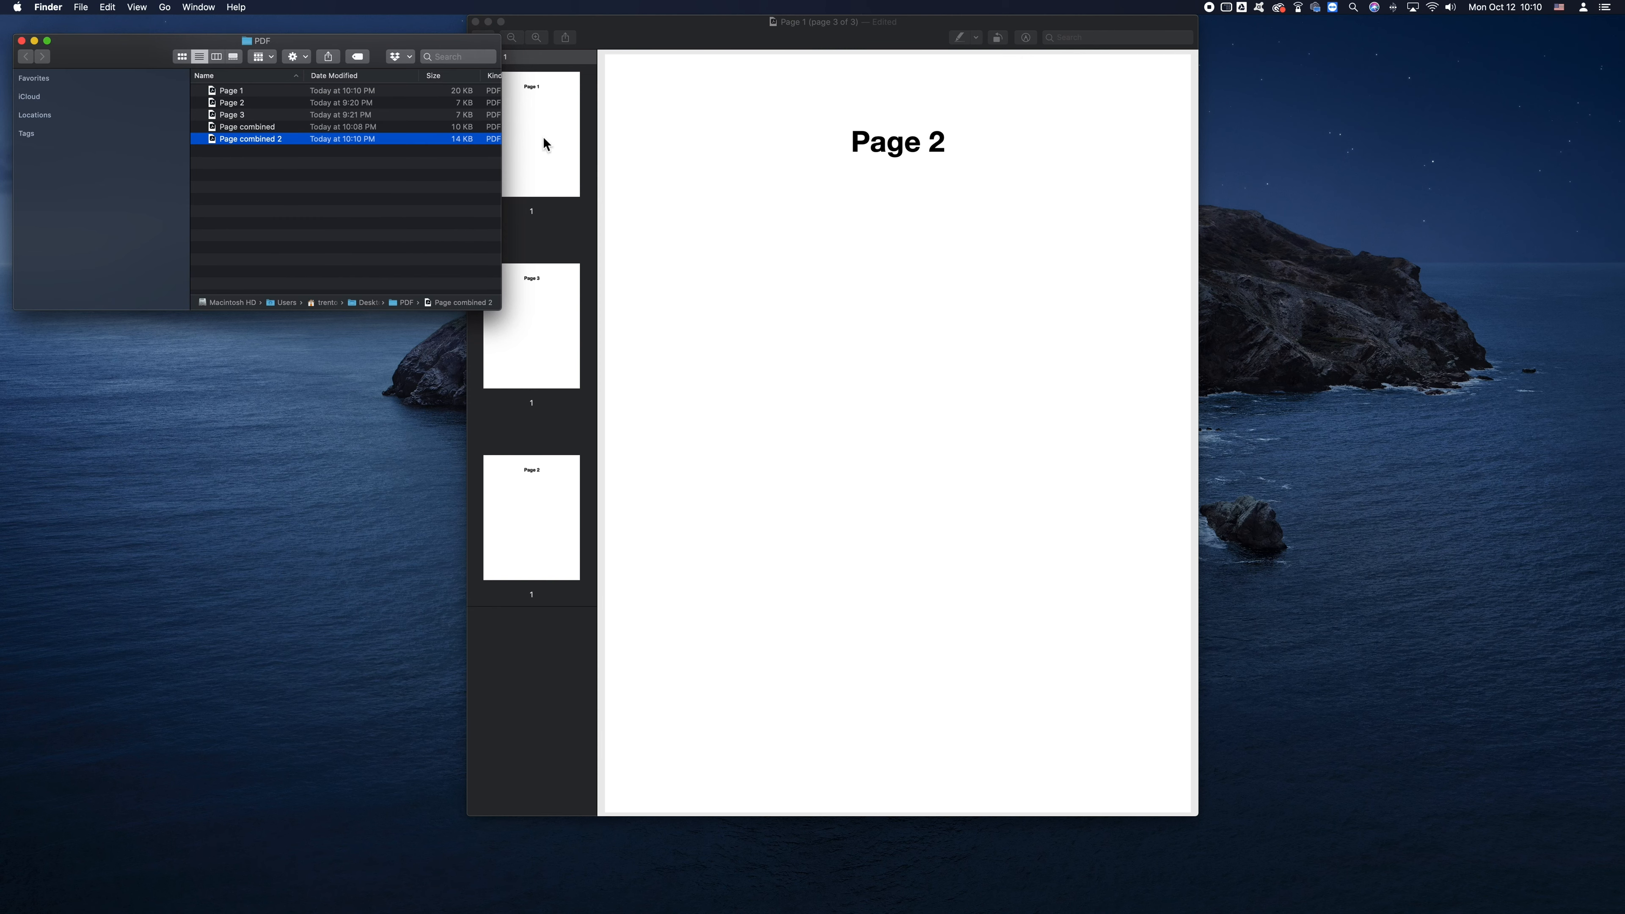
pyautogui.click(621, 41)
pyautogui.click(475, 22)
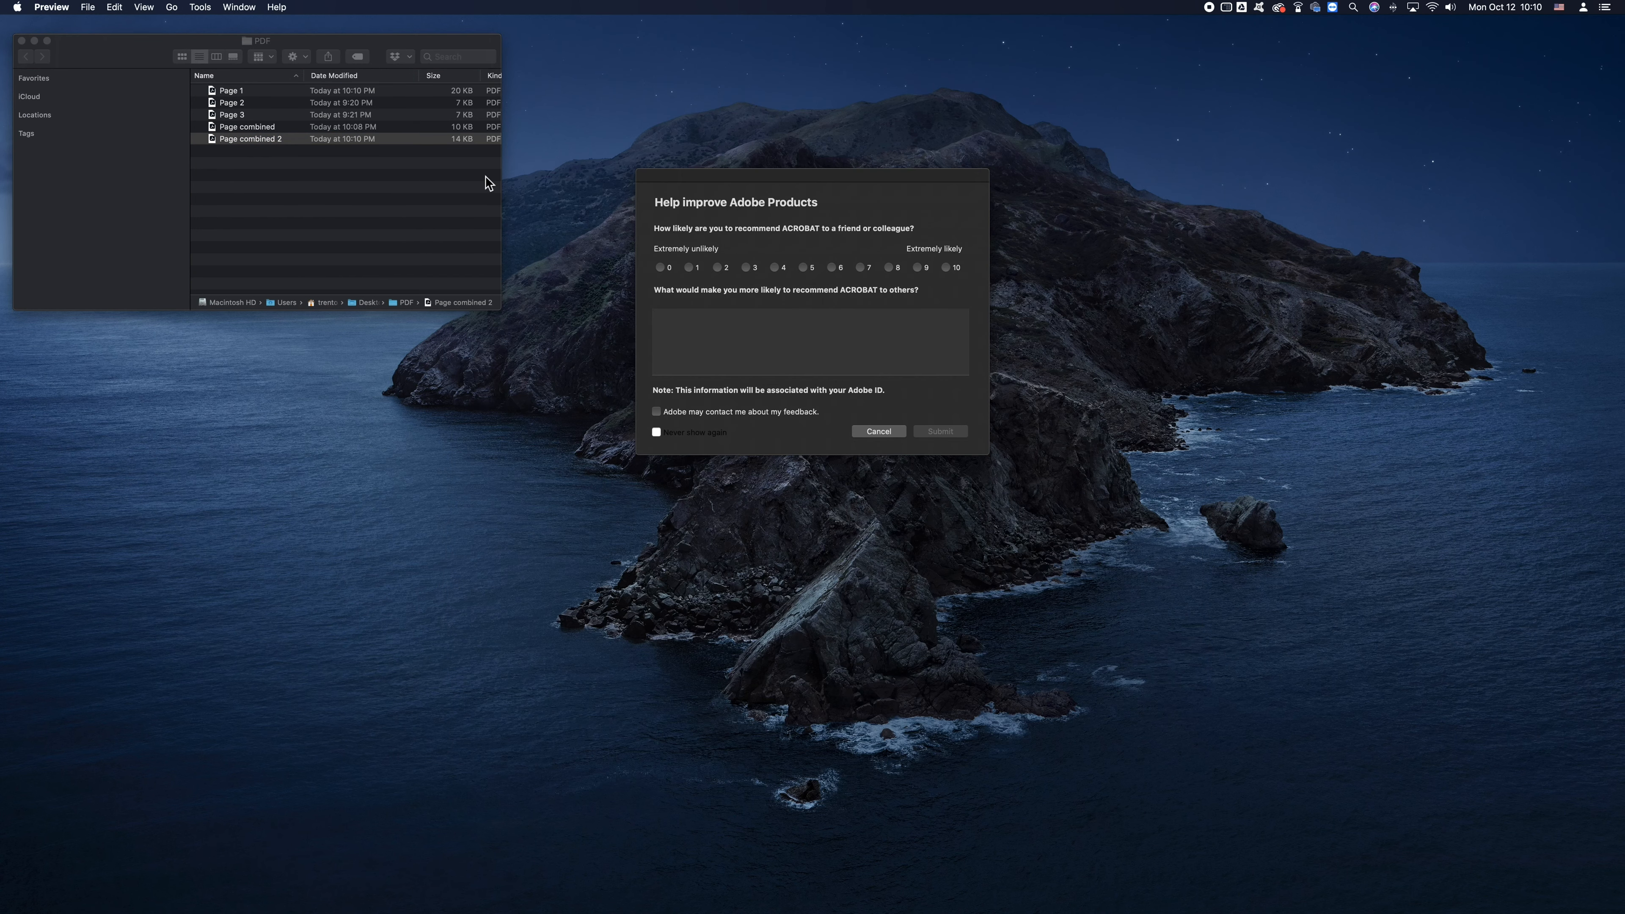
pyautogui.click(896, 431)
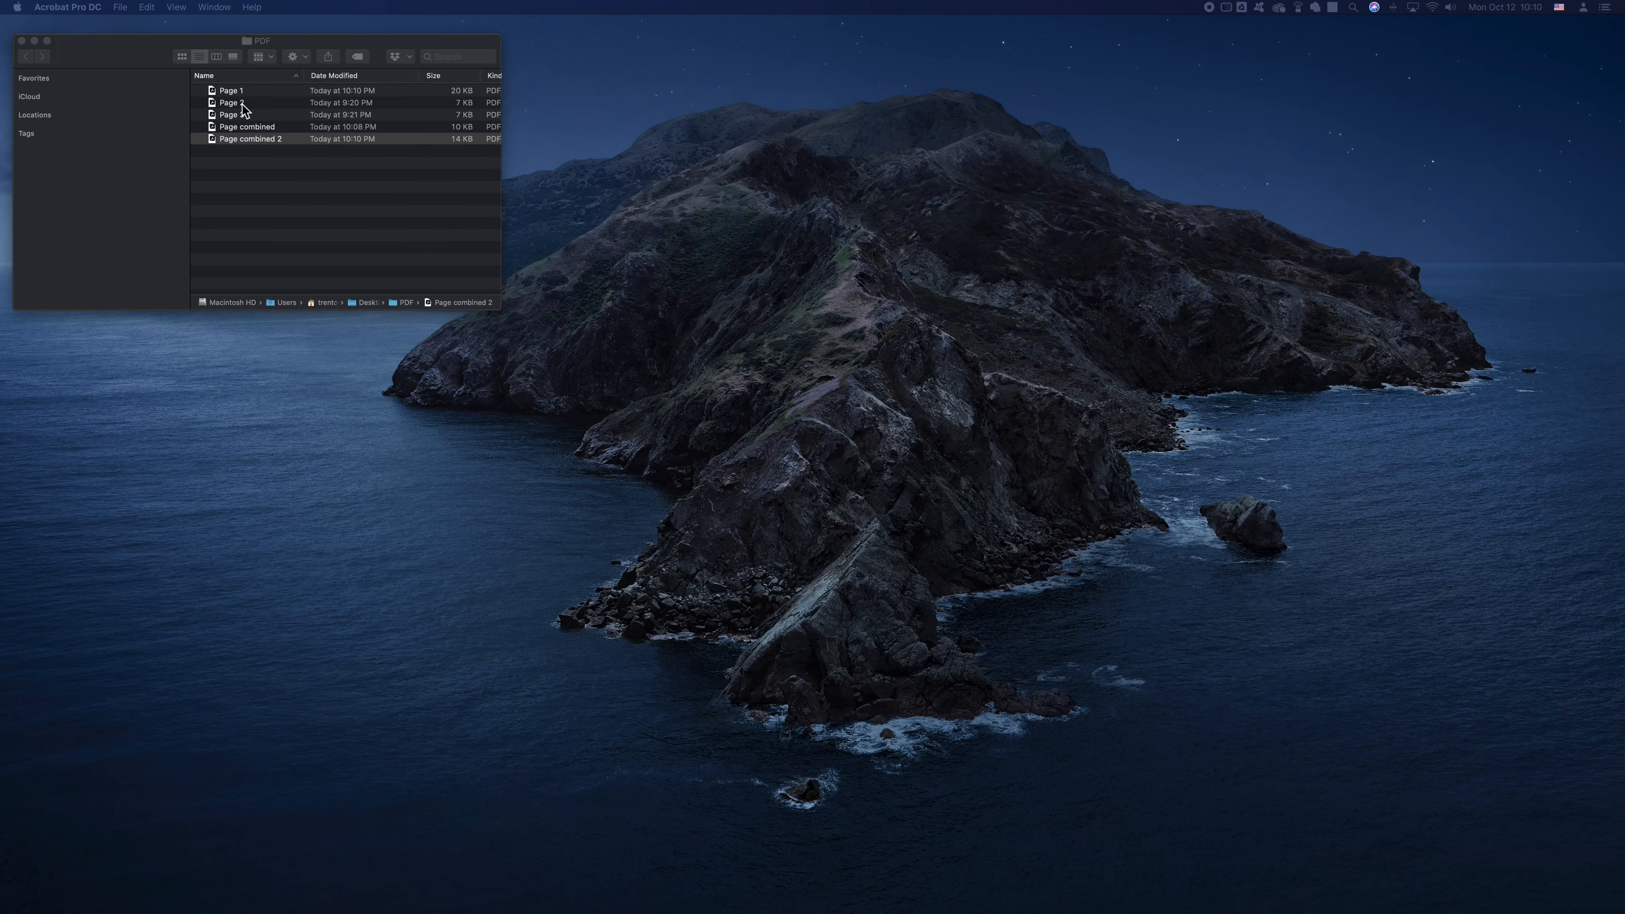
# Open the Page combined 2 PDF from the PDF folder in Preview
pyautogui.click(263, 154)
pyautogui.rightClick(262, 139)
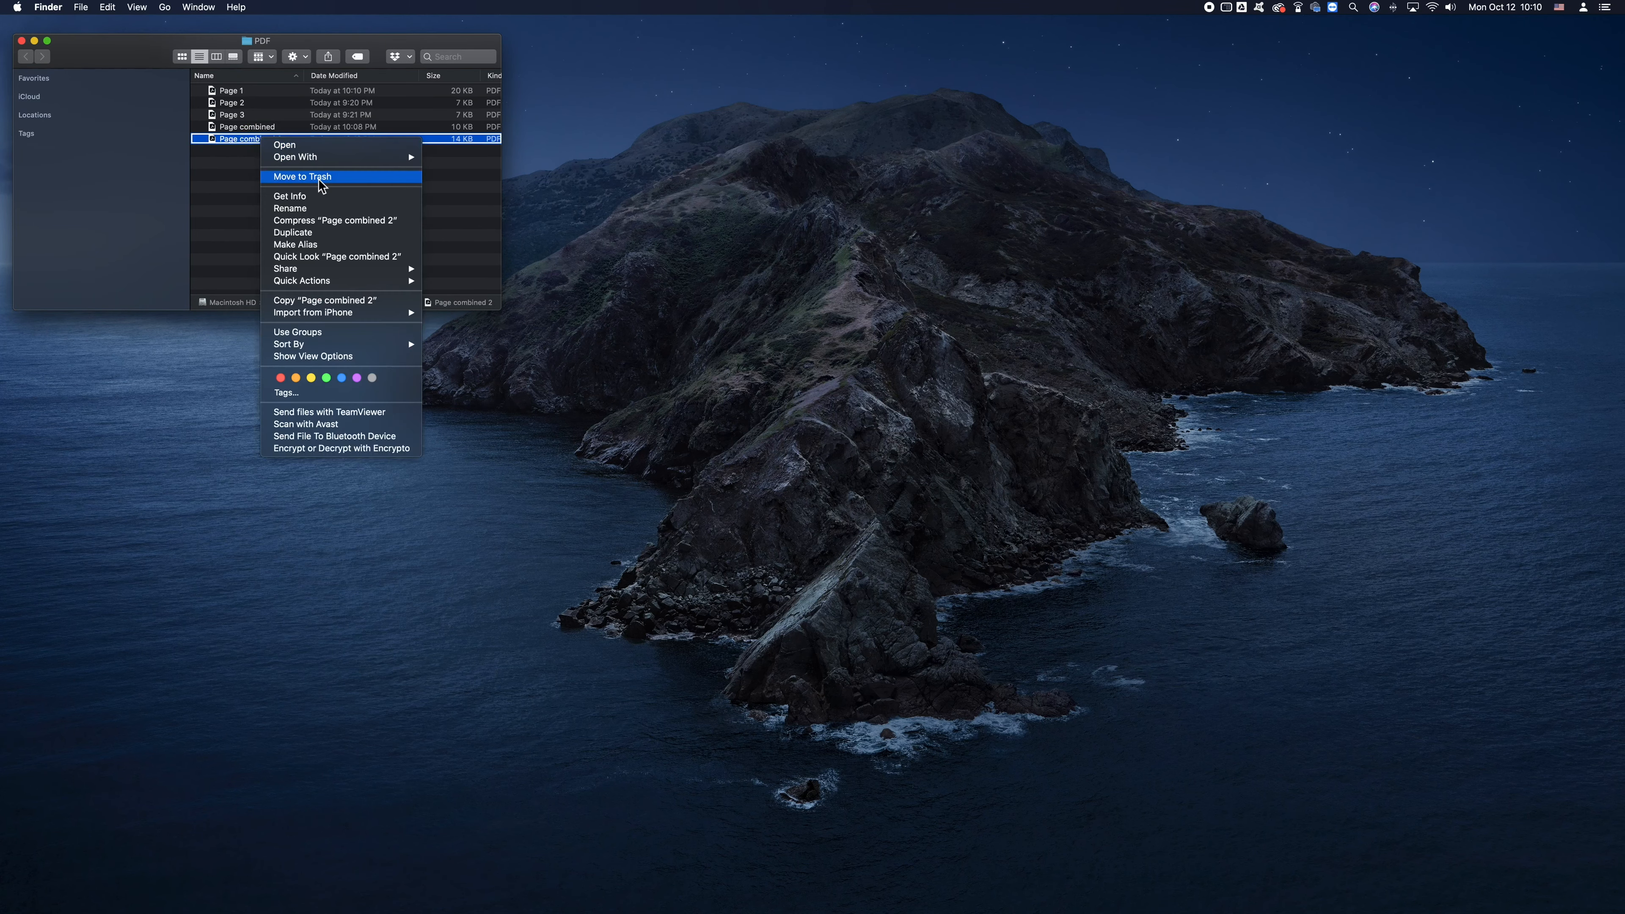
pyautogui.moveTo(337, 163)
pyautogui.click(464, 325)
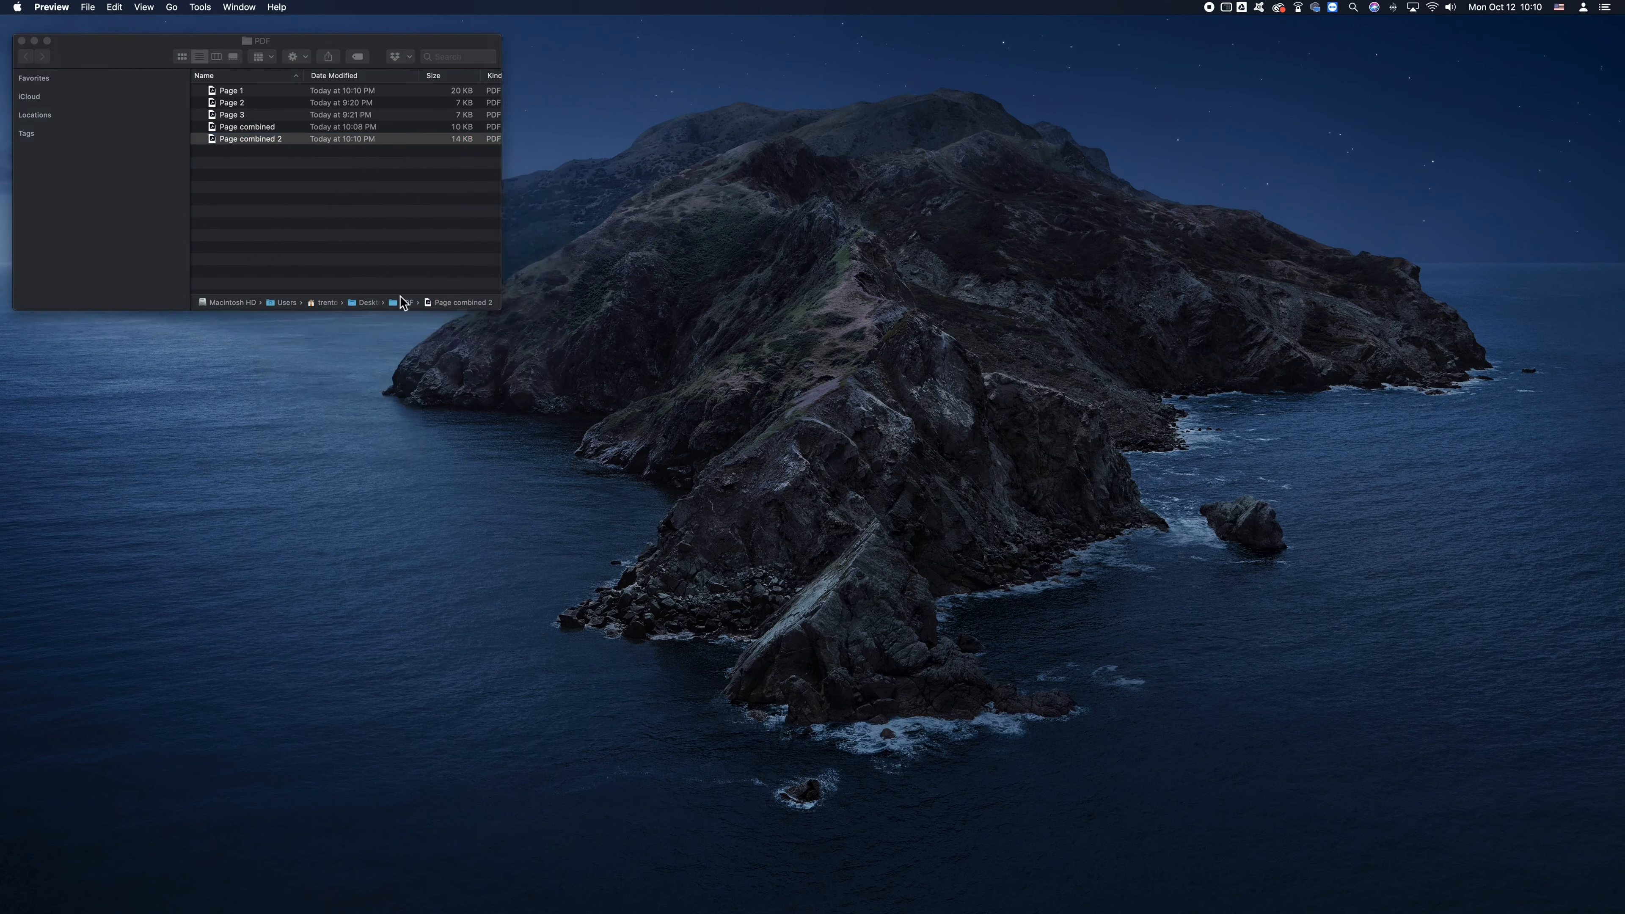
# Move the Page combined 2 window clear of the PDF folder window and check its second and third pages
pyautogui.moveTo(246, 46); pyautogui.dragTo(955, 44)
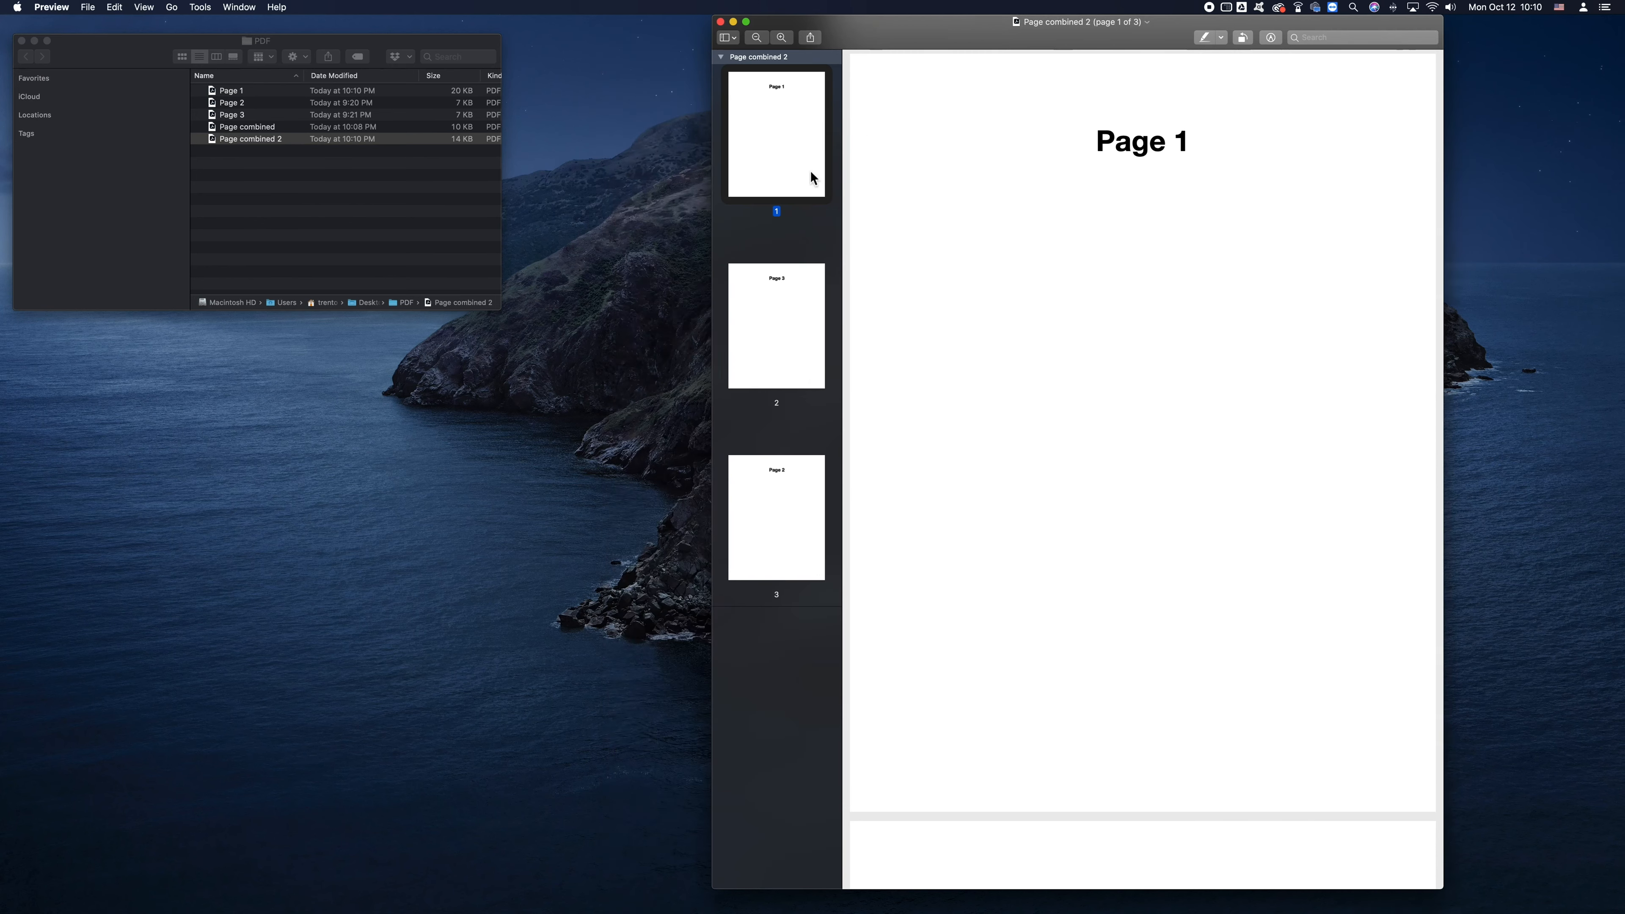
pyautogui.click(756, 376)
pyautogui.click(759, 480)
# Open the Page combined PDF from the PDF folder in Preview, keeping the Page combined 2 document open
pyautogui.click(256, 135)
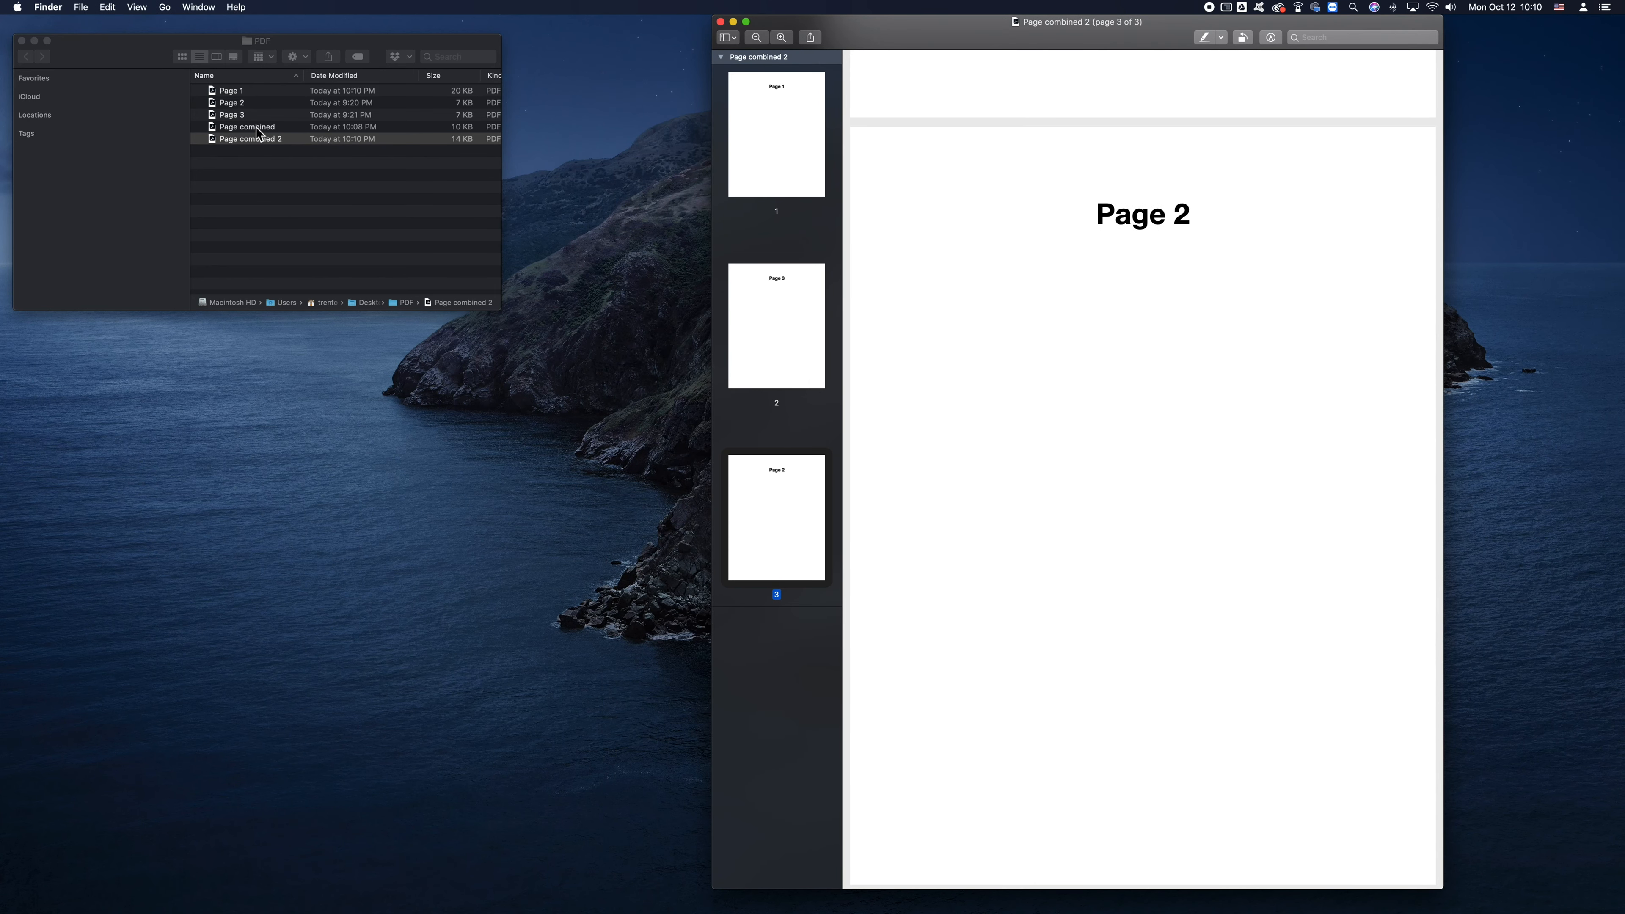
pyautogui.click(256, 128)
pyautogui.rightClick(258, 128)
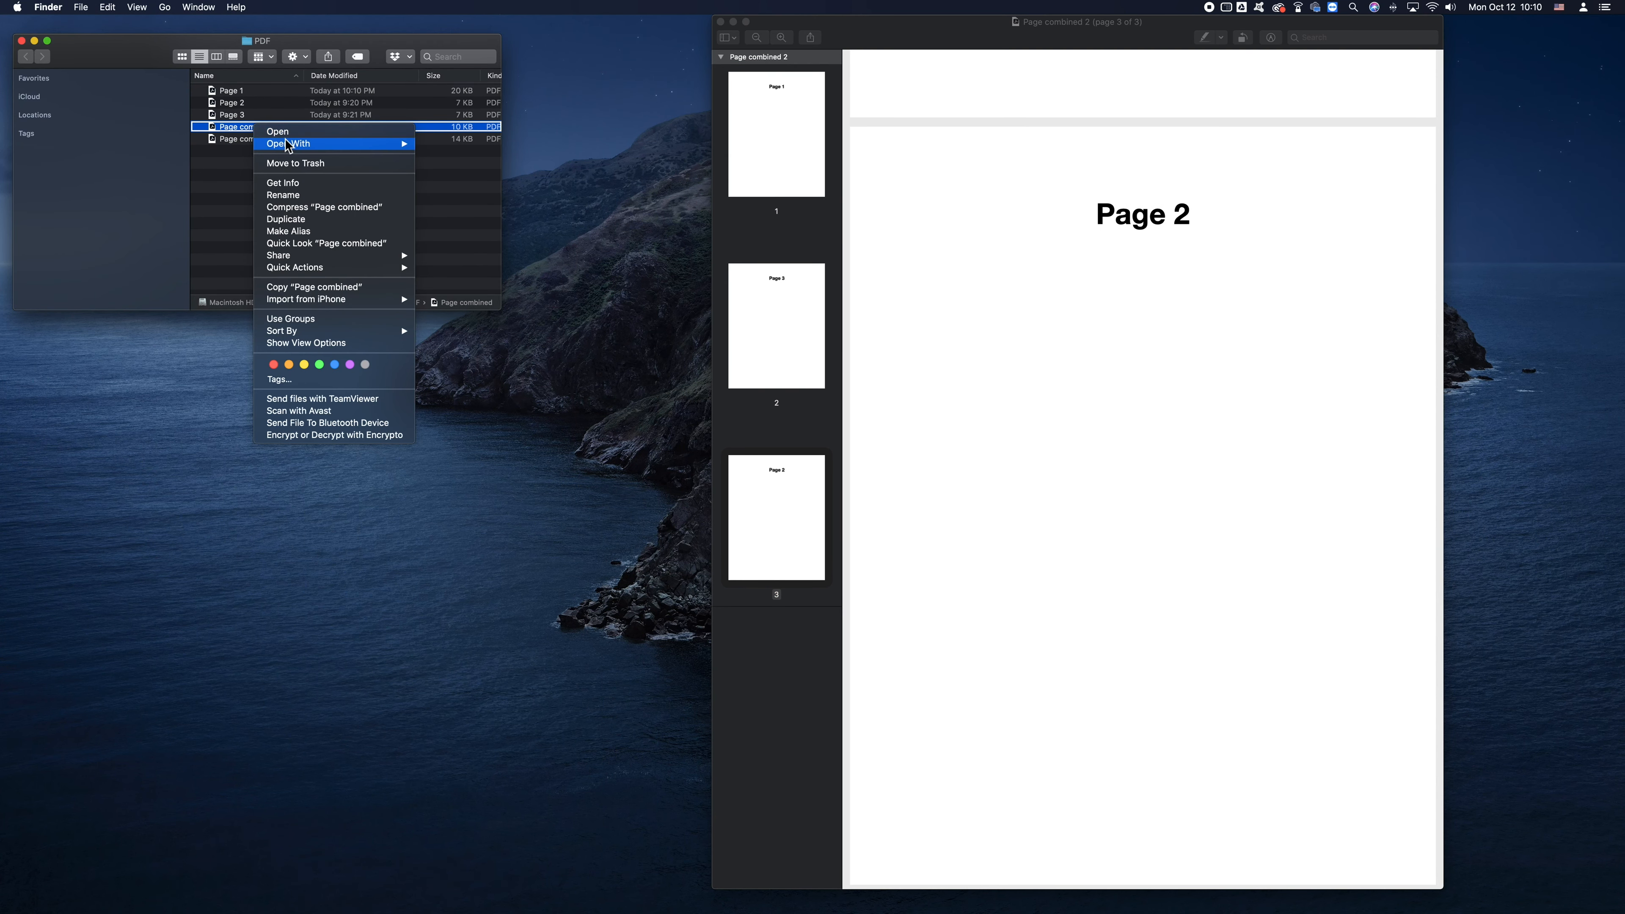
pyautogui.moveTo(386, 149)
pyautogui.click(480, 312)
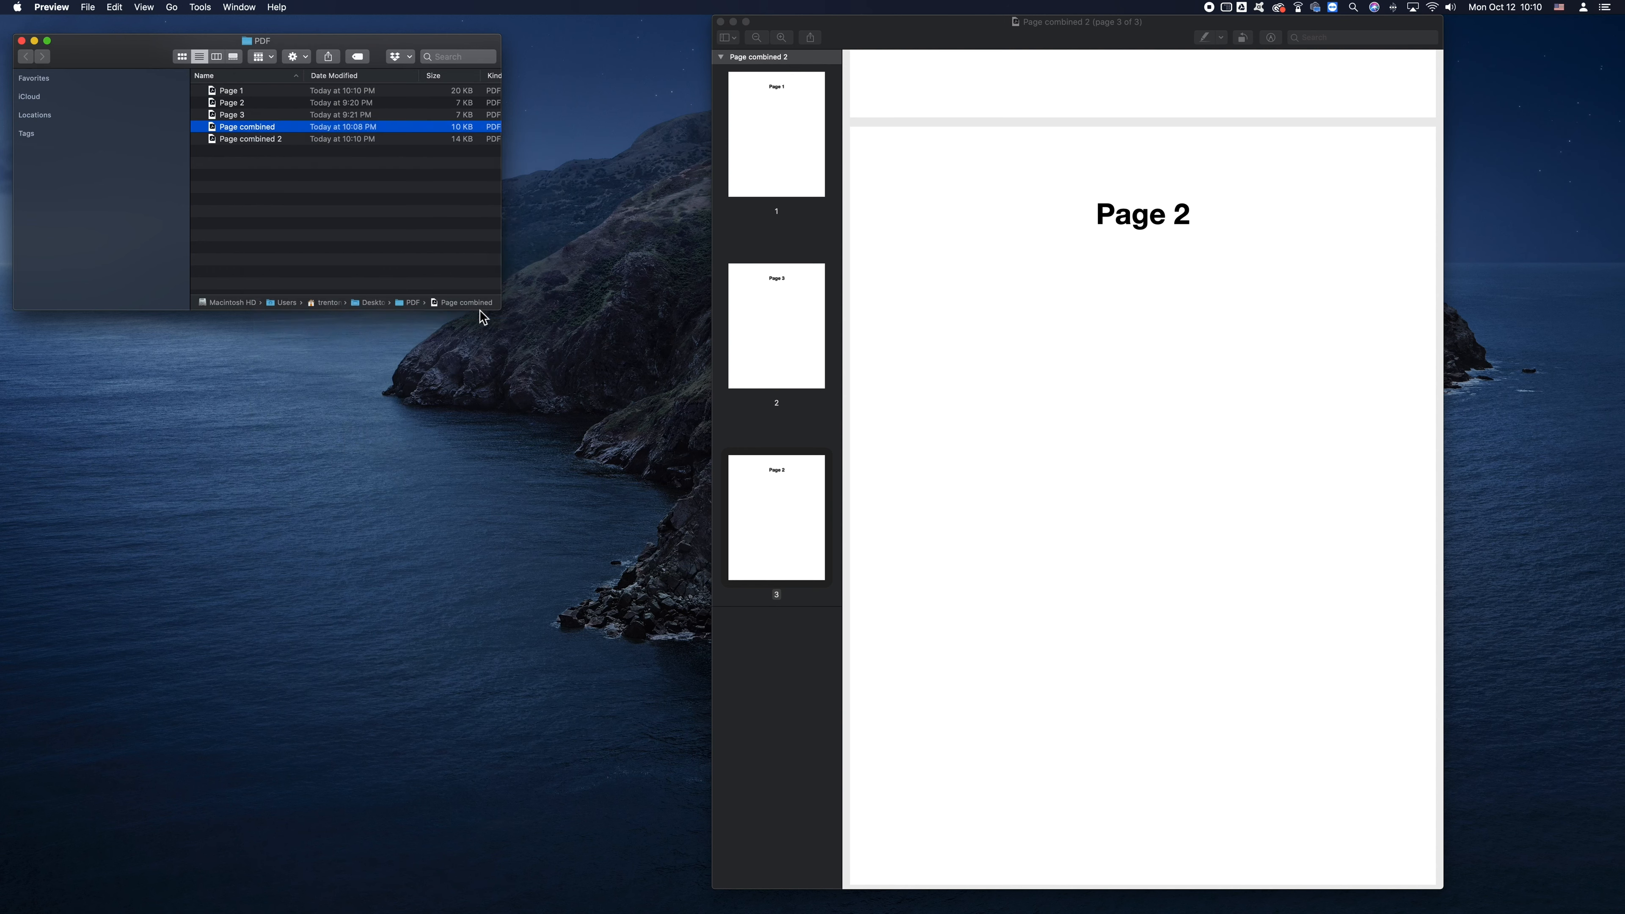
# Check both pages of the Page combined document, finishing on the second page
pyautogui.moveTo(91, 232); pyautogui.dragTo(73, 348)
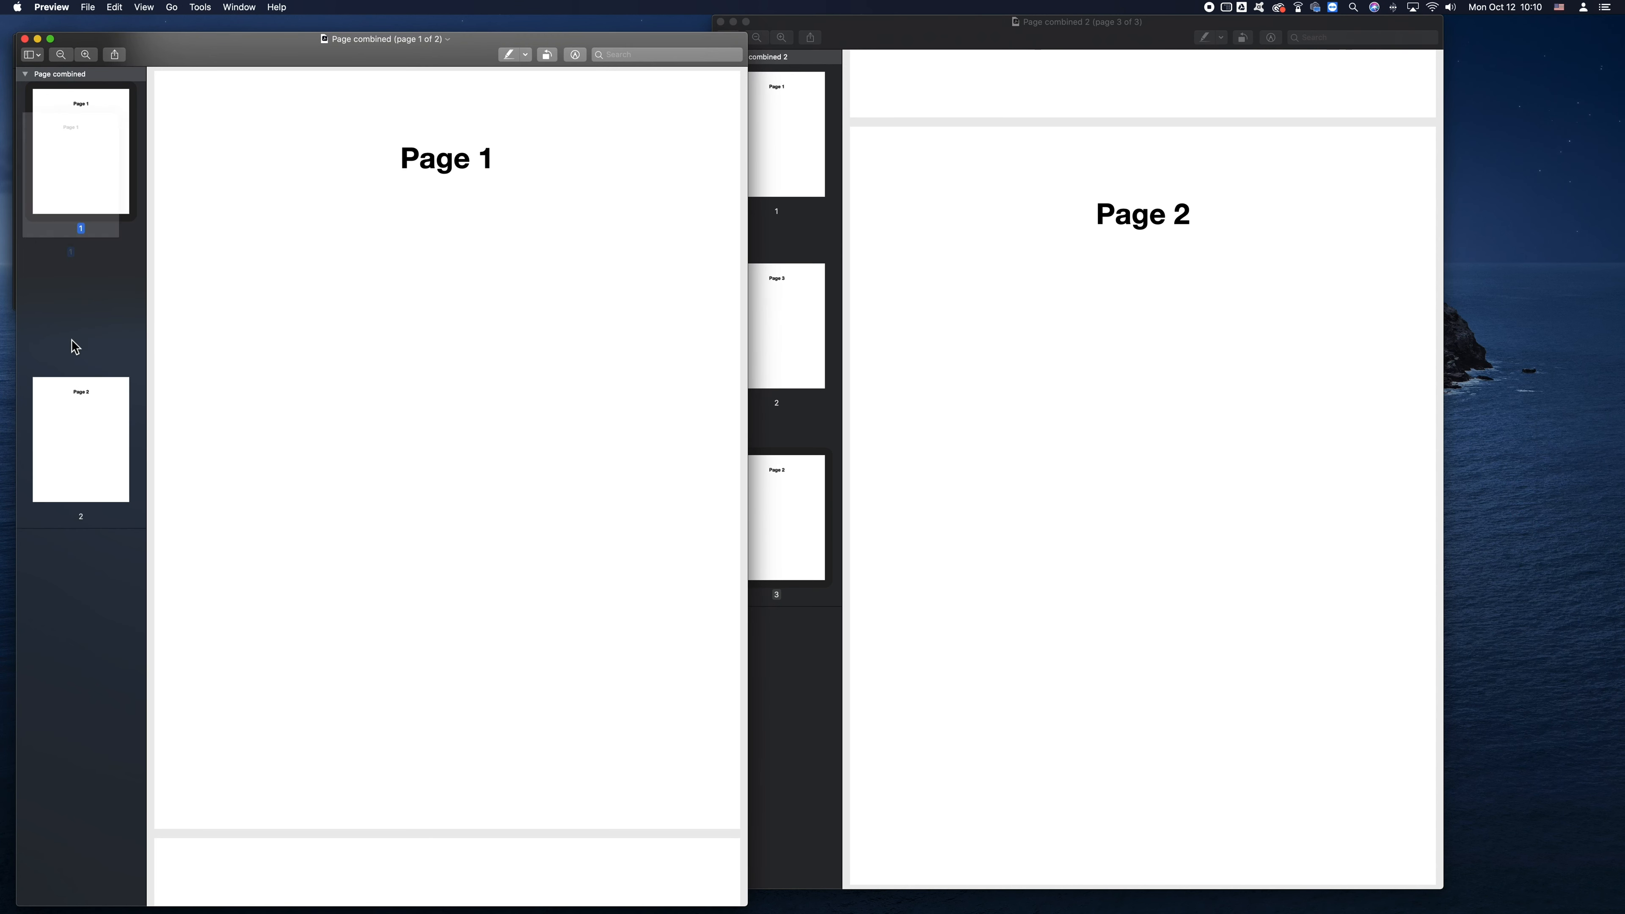
pyautogui.click(108, 357)
pyautogui.click(99, 177)
pyautogui.click(92, 339)
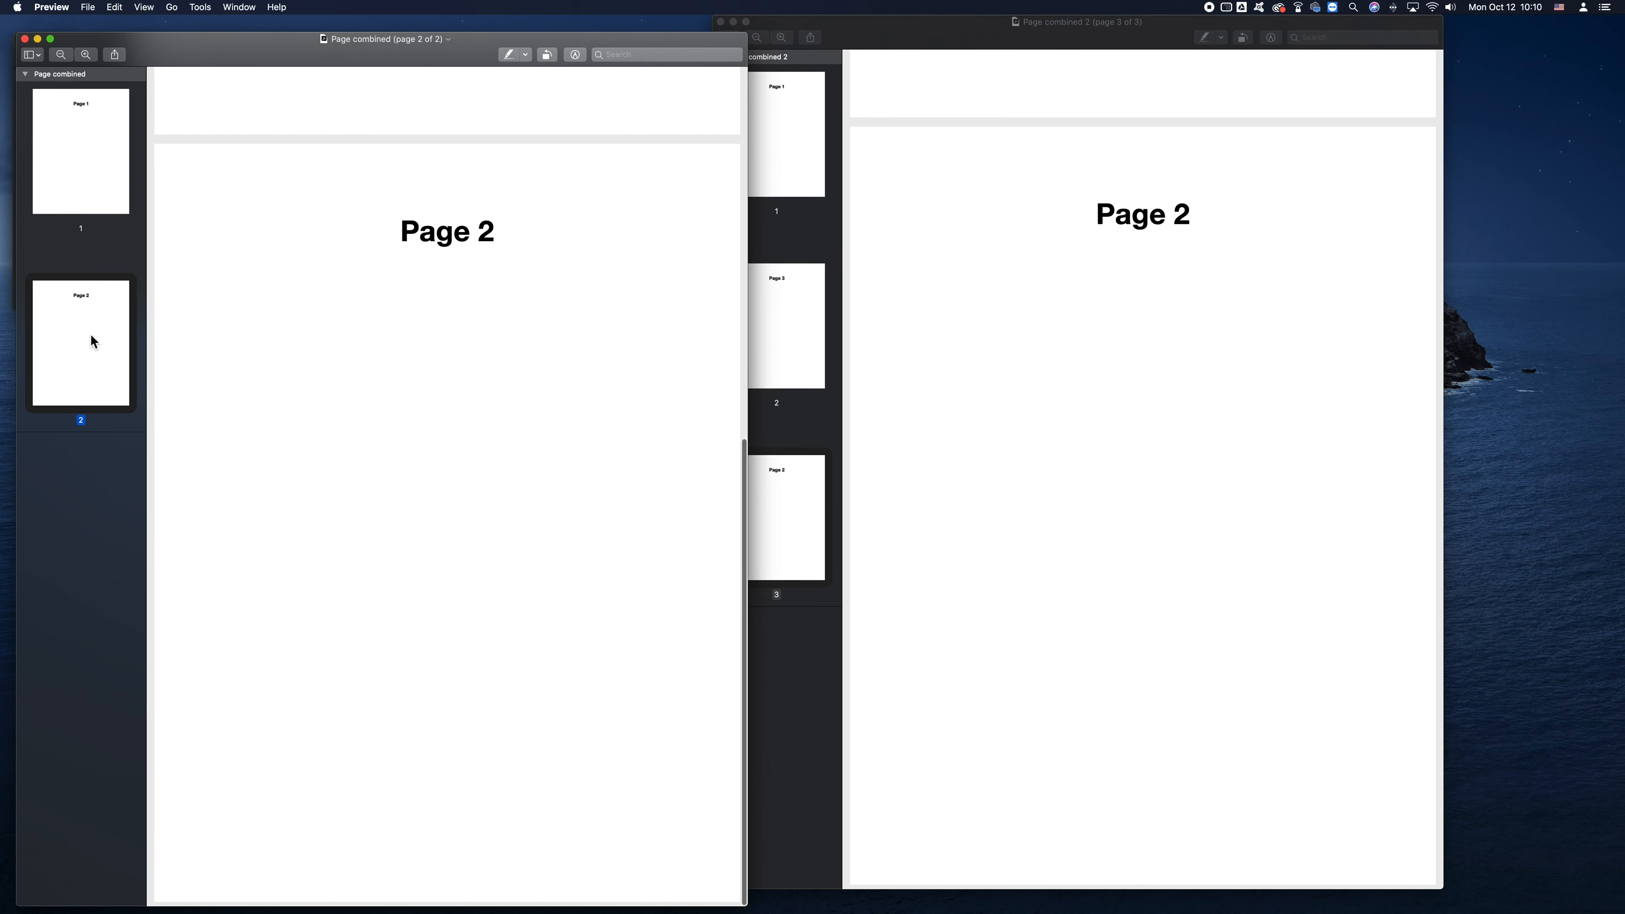